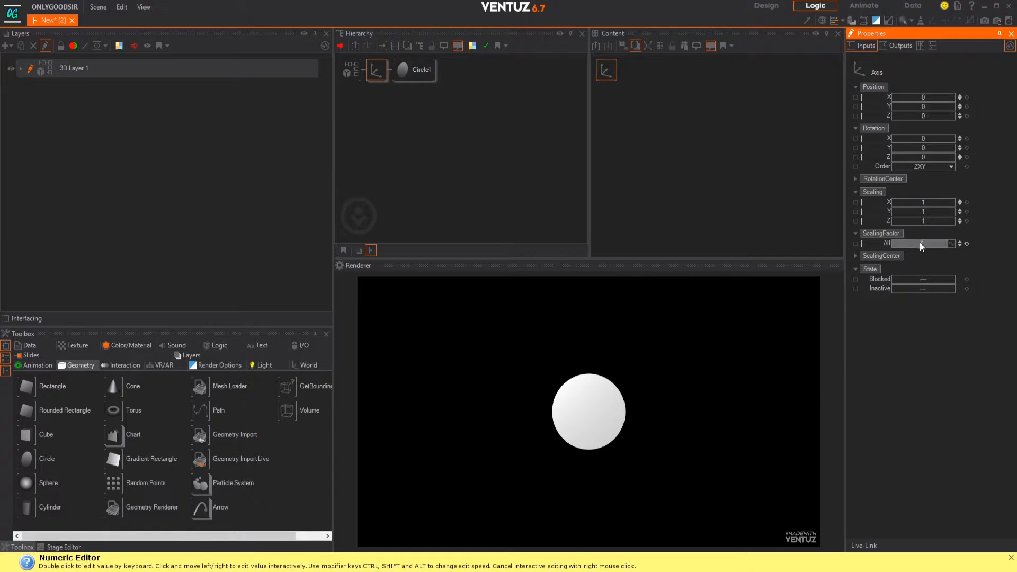
- Set the Hole value of the Circle1 geometry to 0.95 to turn it into a thin ring
left_click(412, 70)
left_click_drag(935, 130, 948, 132)
double_click(948, 131)
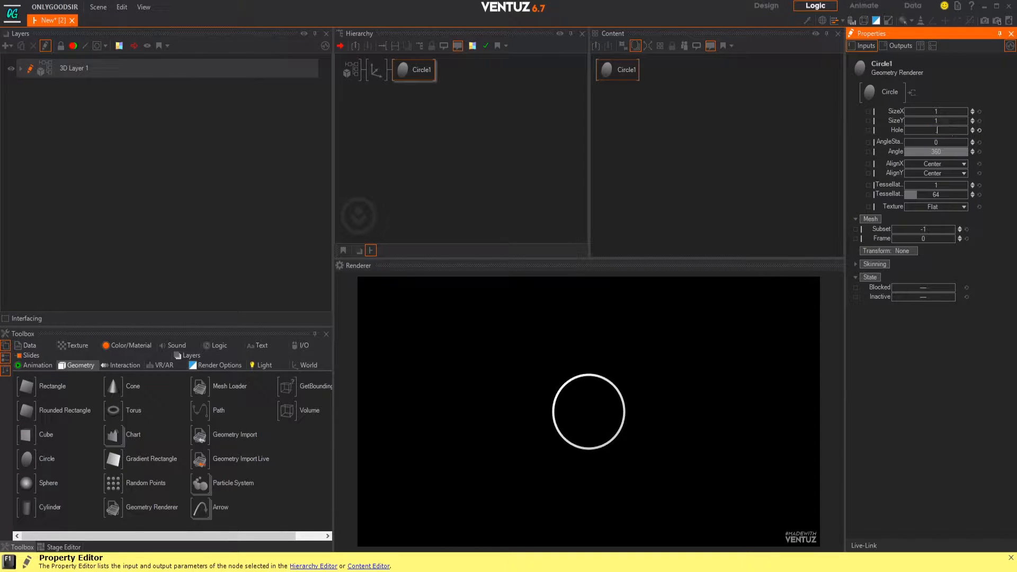
key("Return")
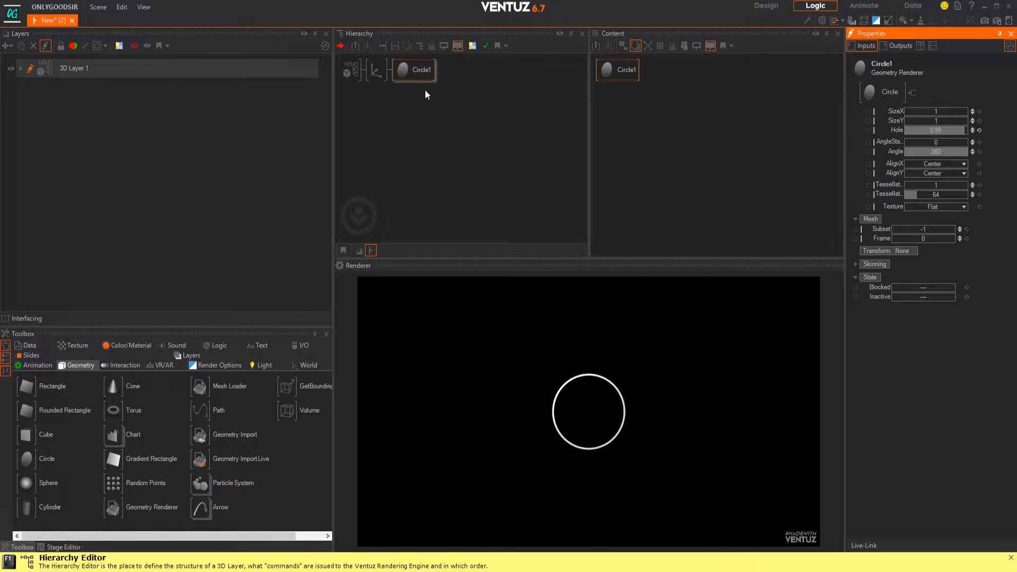
left_click(437, 244)
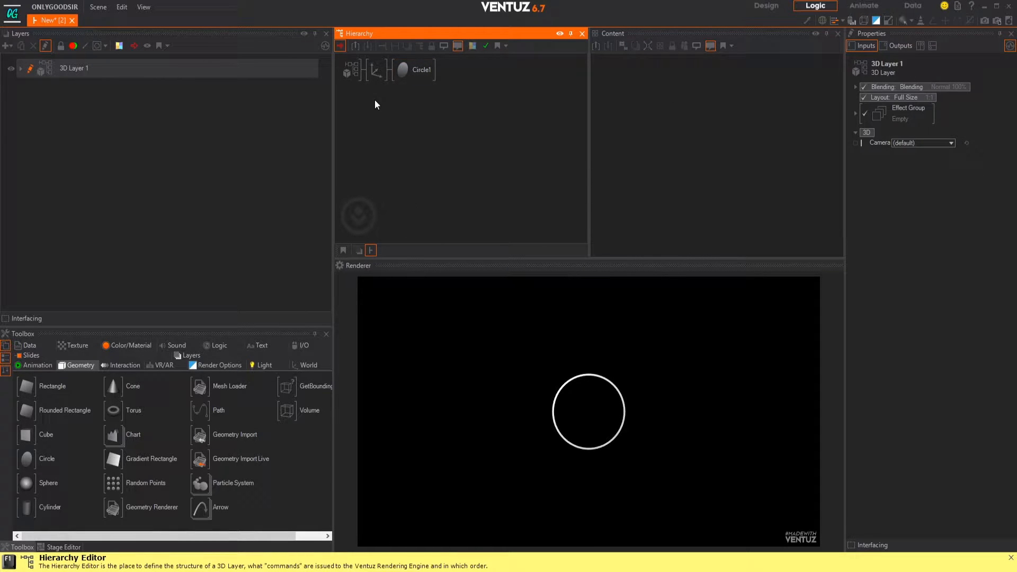
- Rename both the Axis node and the Circle1 node as 1
left_click(373, 69)
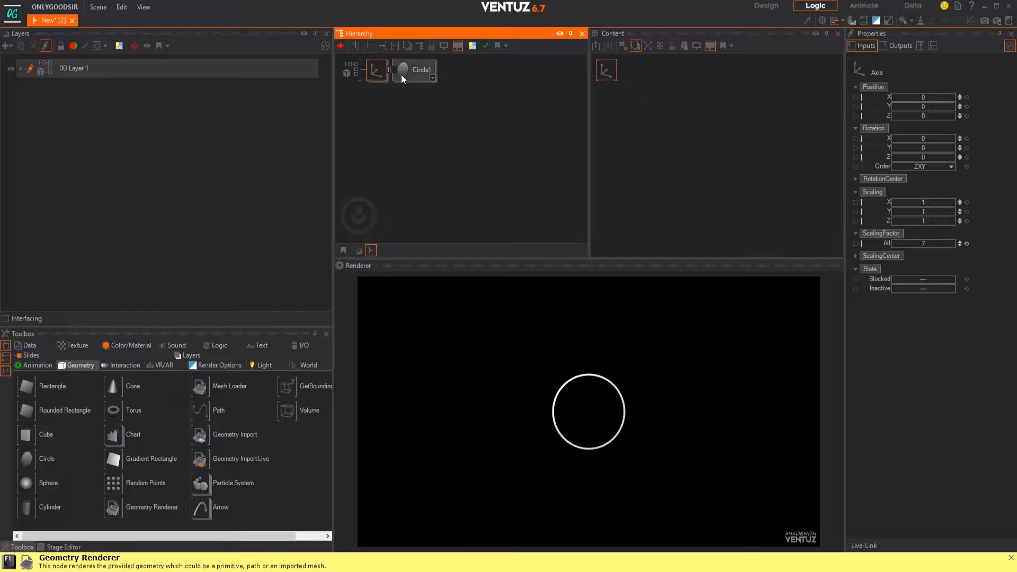
left_click(391, 81)
left_click(437, 72)
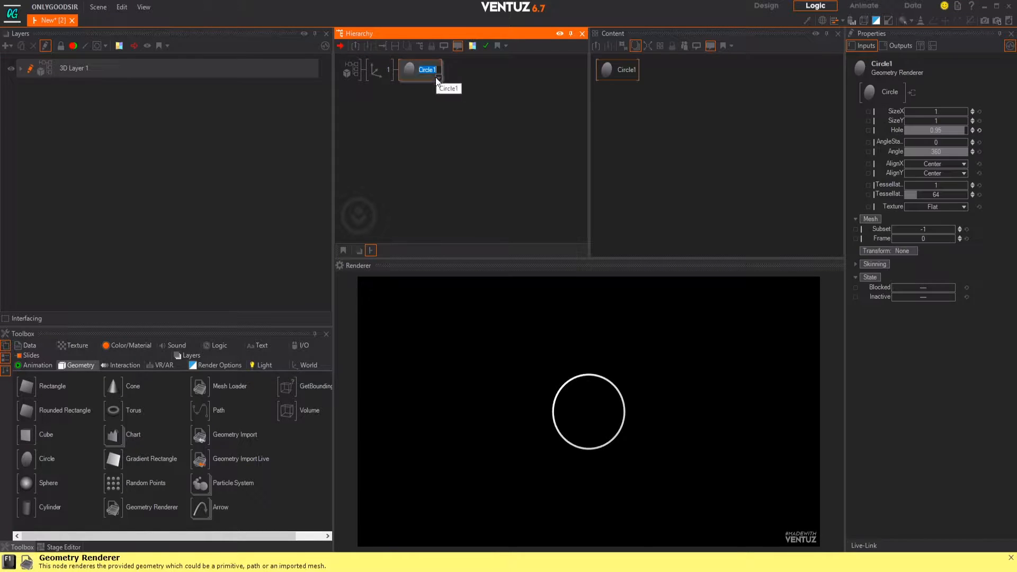
left_click(408, 103)
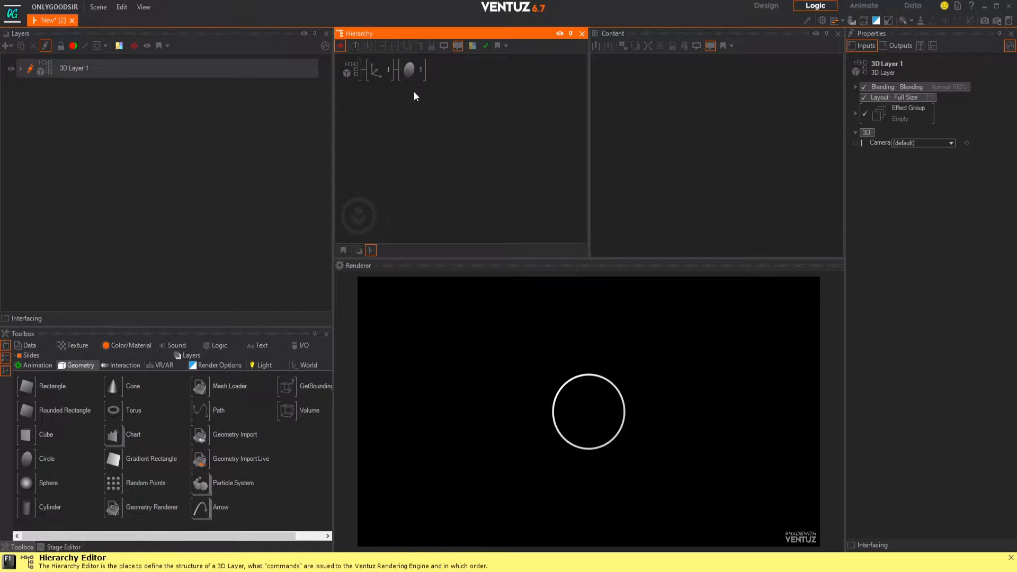
- Duplicate the axis 1 branch with its circle four times to make five parallel branches
left_click(379, 71)
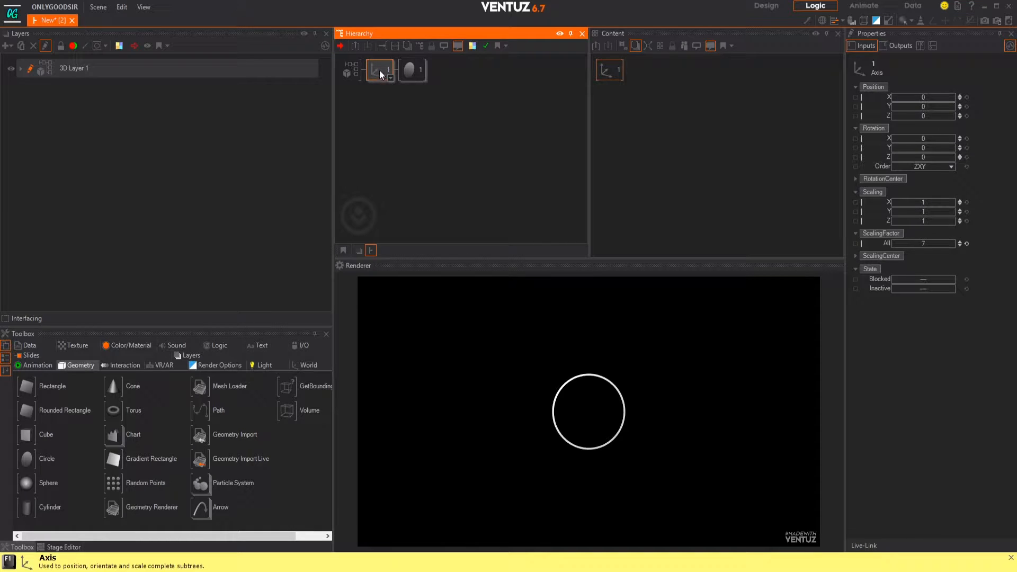
left_click_drag(379, 70, 378, 151, "ctrl")
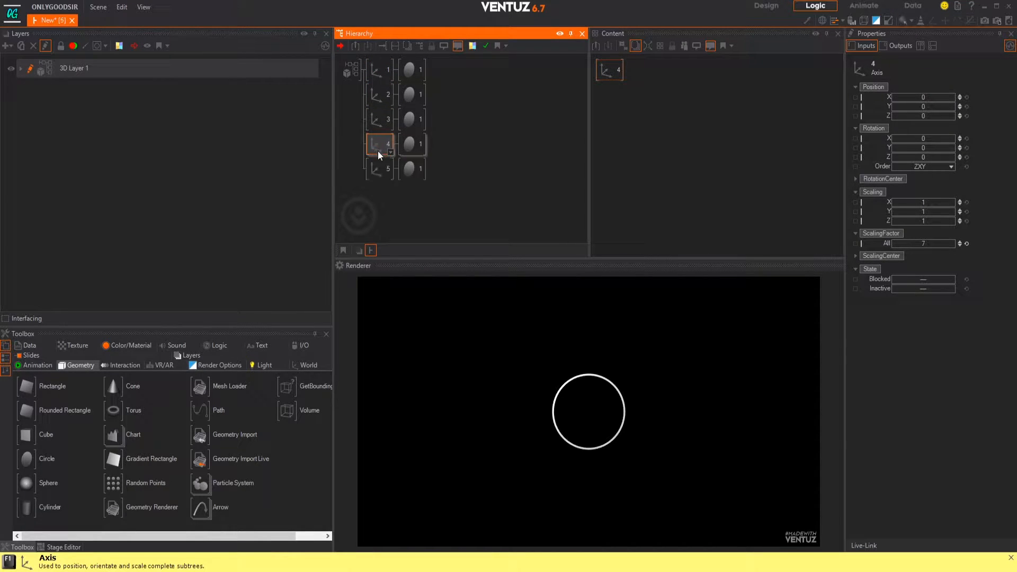
left_click(456, 169)
- Rename the circles in the duplicated branches as 2, 3, 4 and 5 to match their axes
left_click(418, 95)
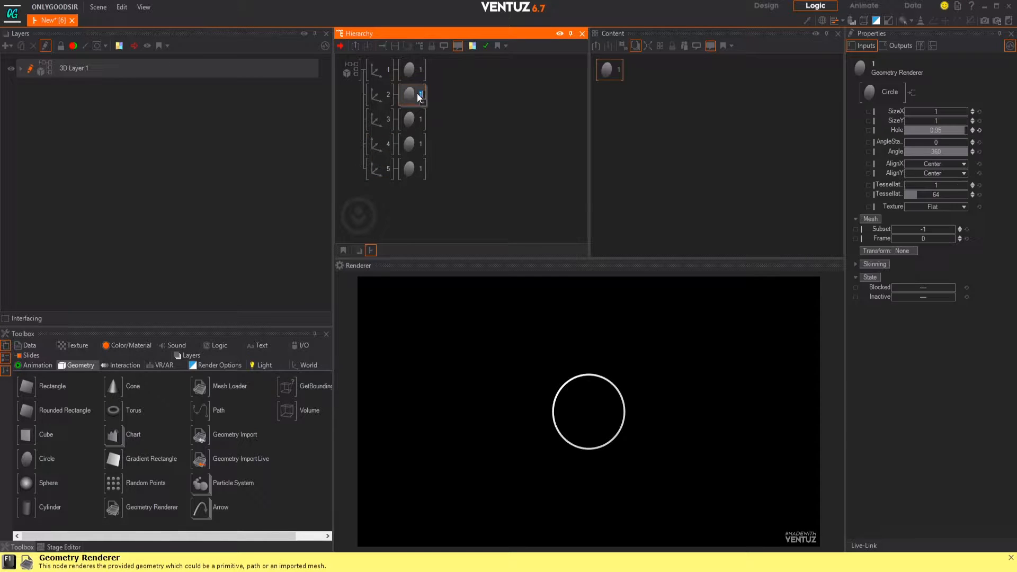
type("2")
key("Return")
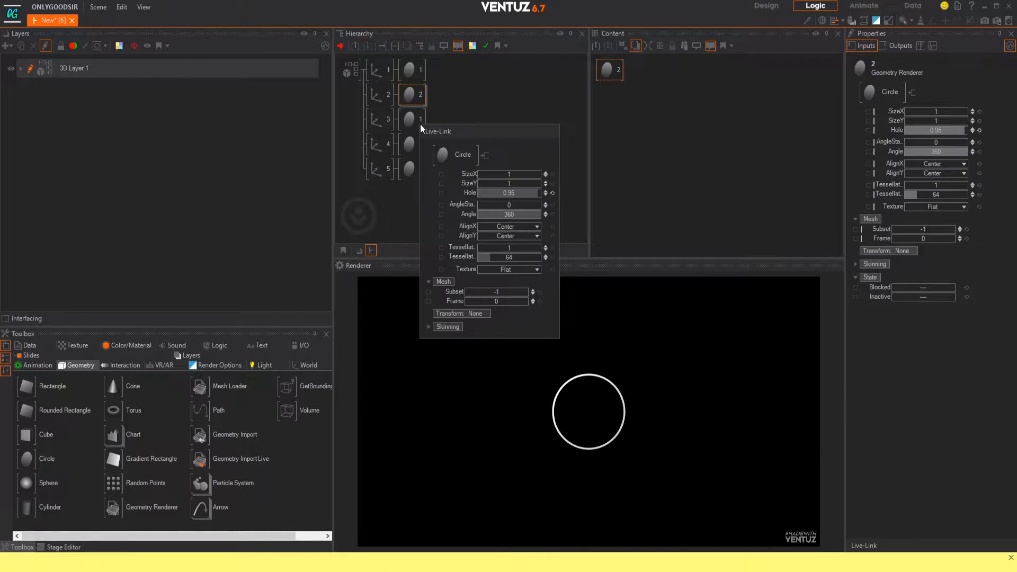
left_click(418, 124)
key("F2")
type("3")
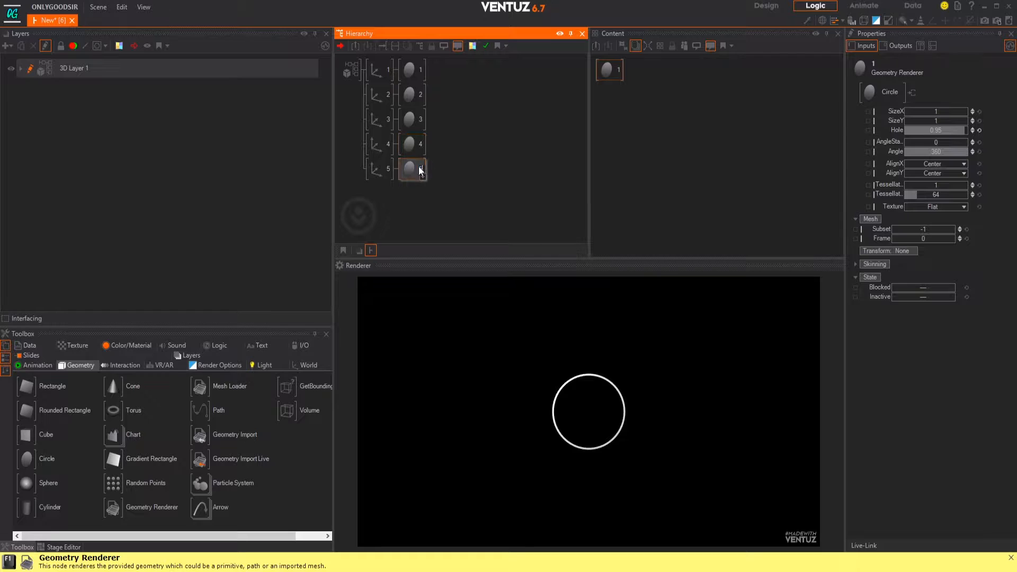
left_click(437, 127)
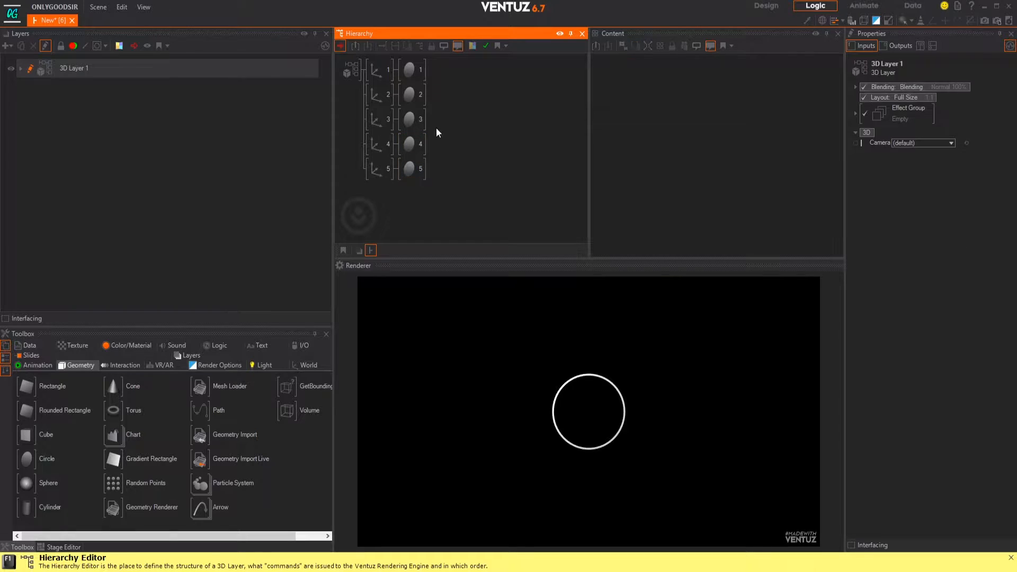
- Show all five axes together in the Content editor and bind axis 2's ScalingFactor All to axis 1's ScalingFactor All
left_click(380, 69)
left_click(381, 93, "ctrl")
left_click(380, 119, "ctrl")
left_click(382, 157, "ctrl")
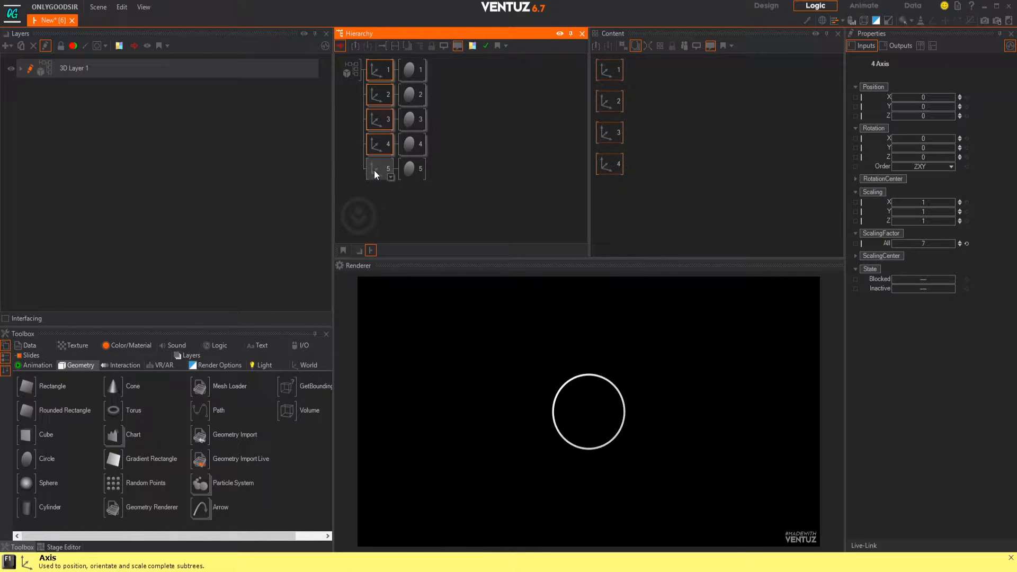
left_click(374, 170, "ctrl")
left_click(672, 146)
left_click(613, 100)
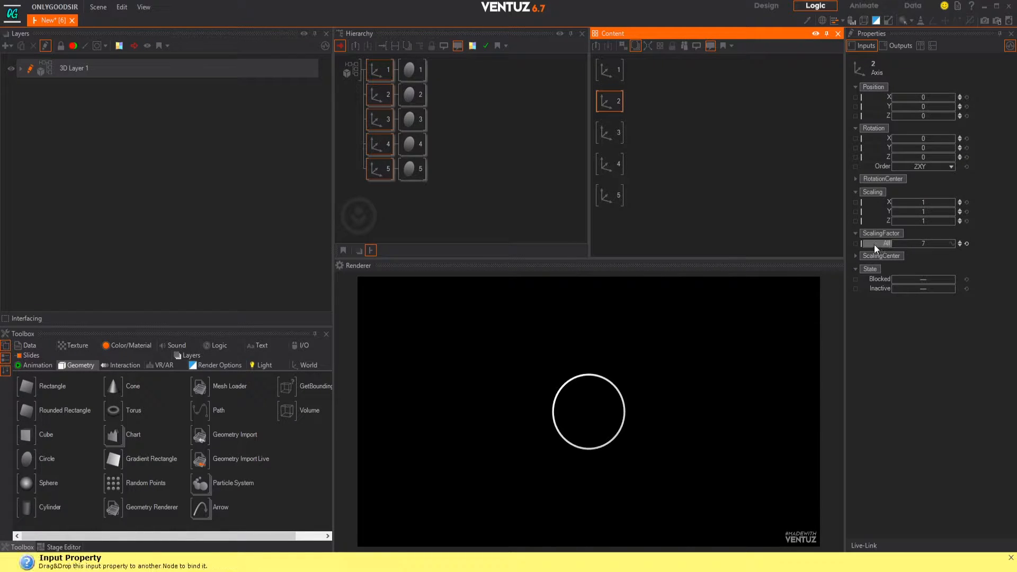
left_click_drag(884, 244, 615, 74)
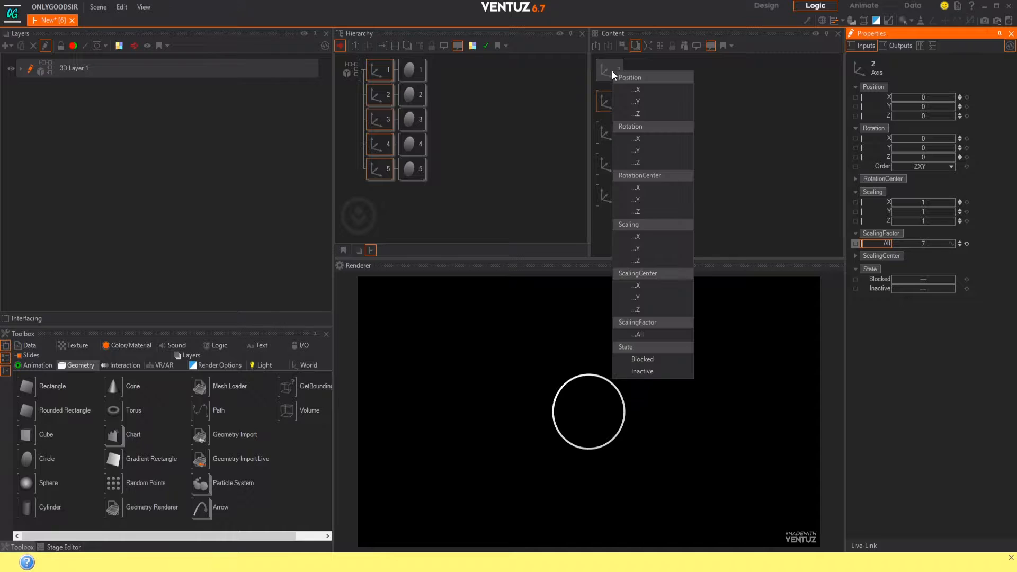
left_click(639, 335)
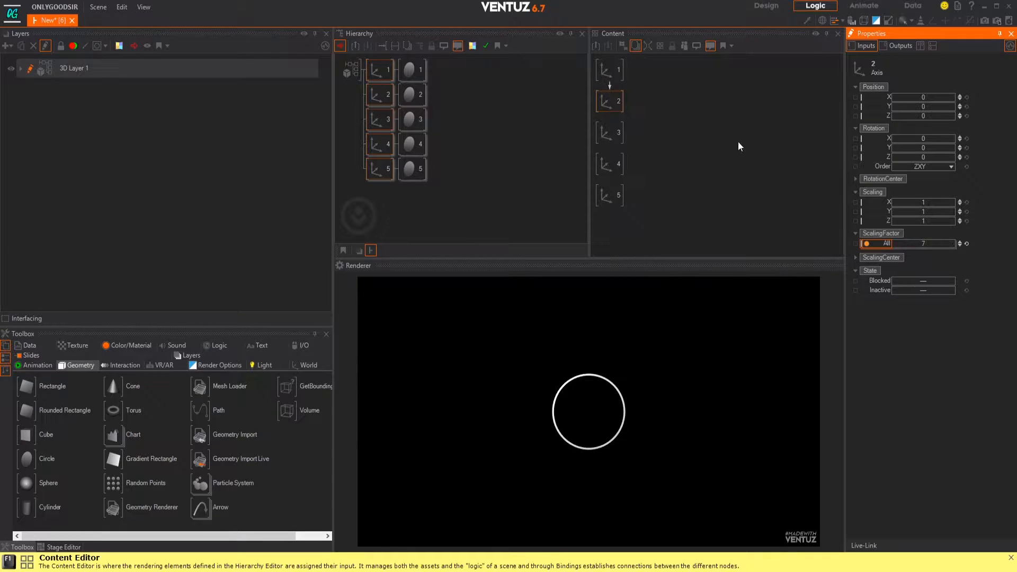
- Bind the ScalingFactor All of axes 3, 4 and 5 each to the ScalingFactor All of the preceding axis
left_click(609, 134)
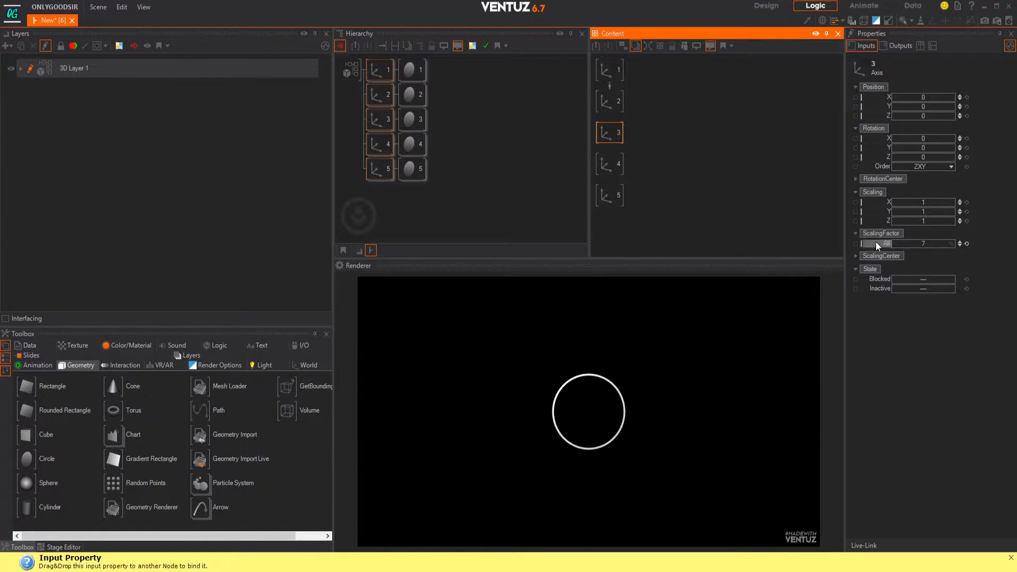
left_click_drag(885, 243, 604, 104)
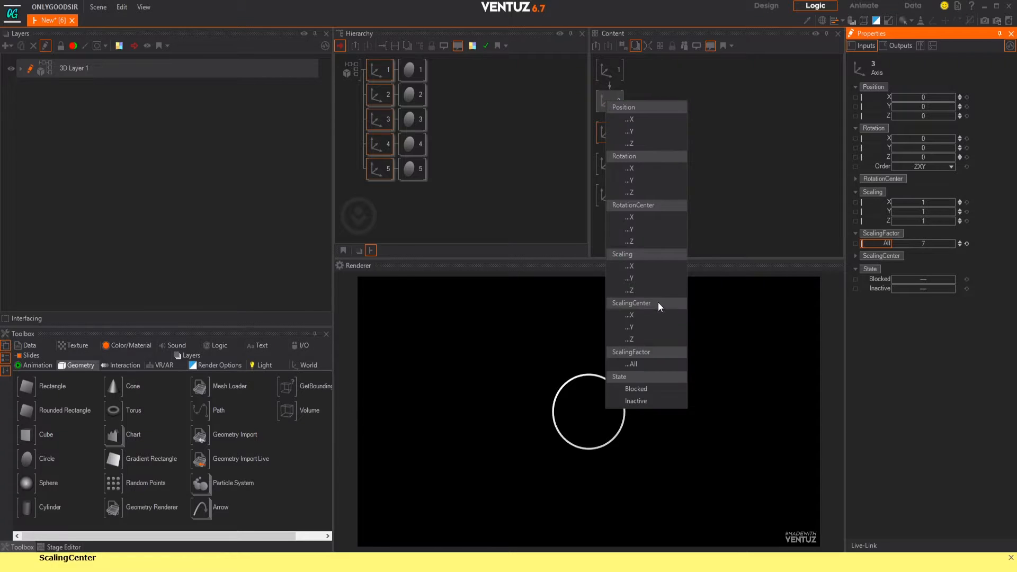
left_click(636, 360)
left_click(615, 166)
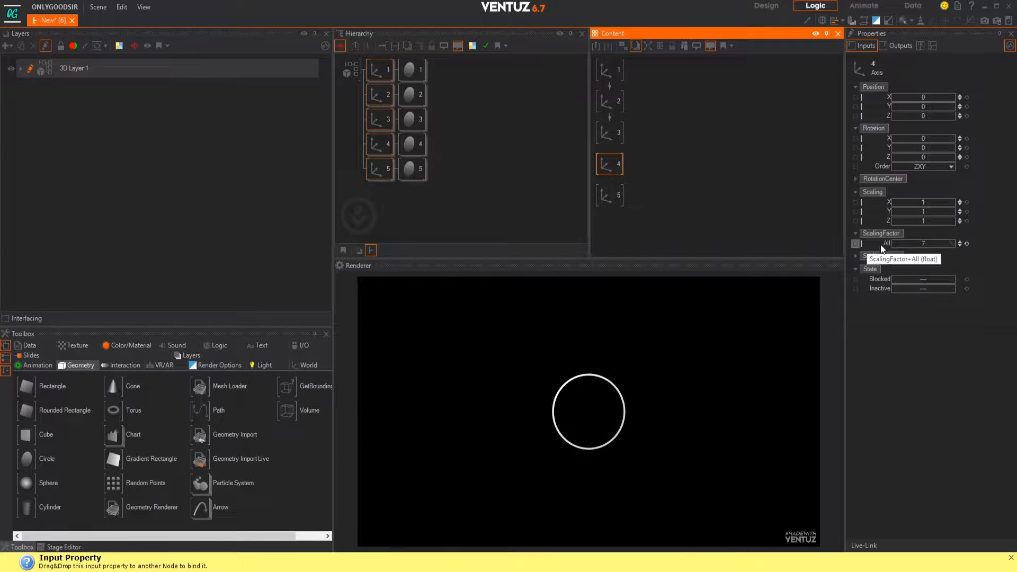
left_click_drag(884, 244, 615, 135)
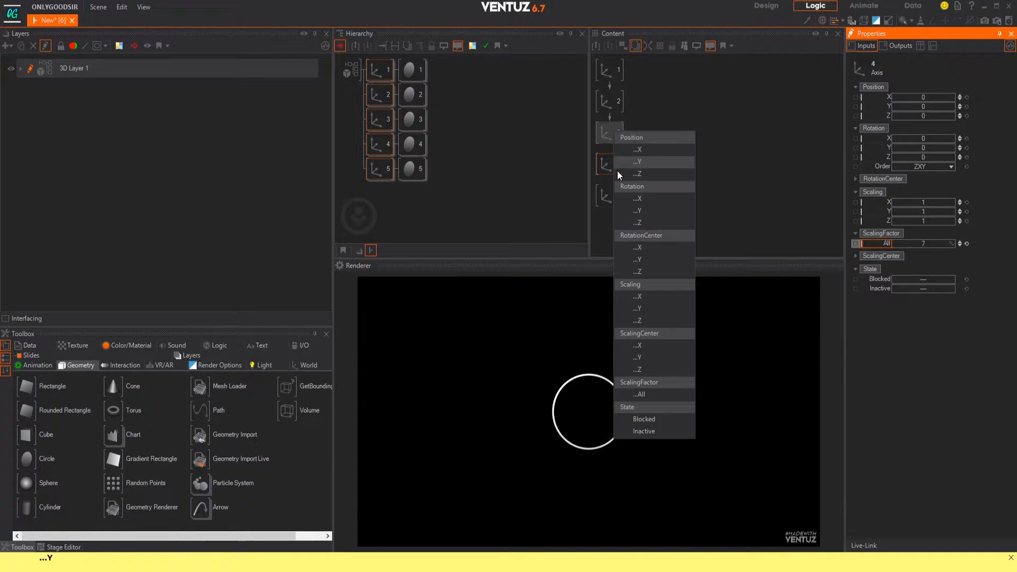
left_click(652, 397)
left_click(611, 197)
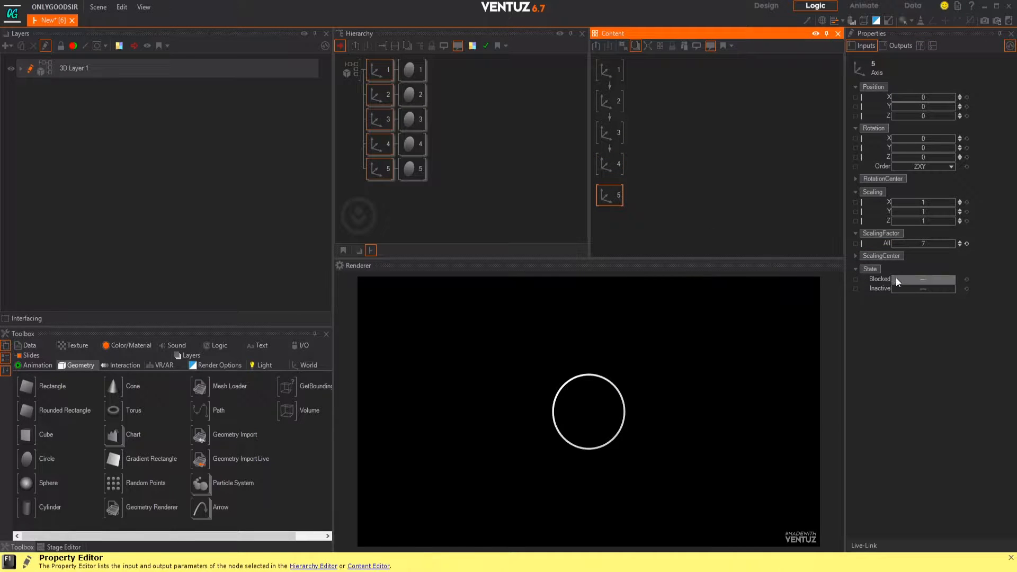
left_click_drag(887, 245, 617, 165)
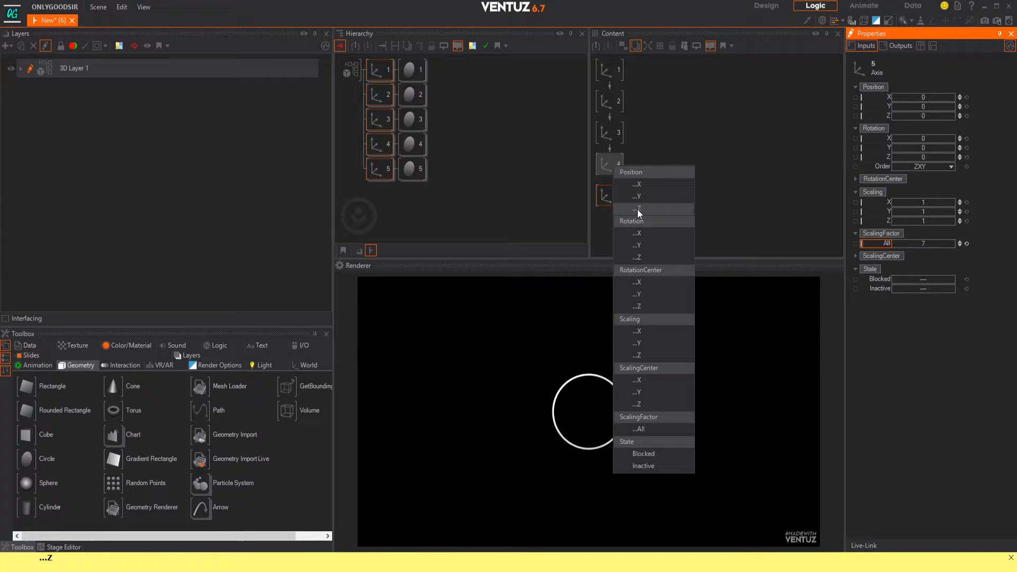
left_click(654, 431)
- Set axis 1's ScalingFactor All to 12.3 to enlarge all the linked circles
left_click(610, 71)
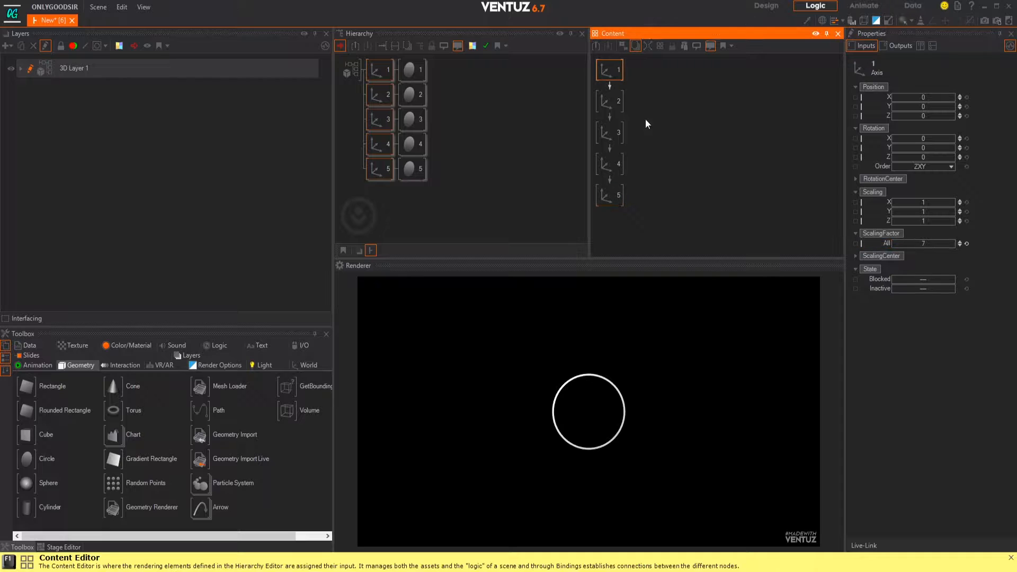
left_click_drag(923, 245, 934, 244)
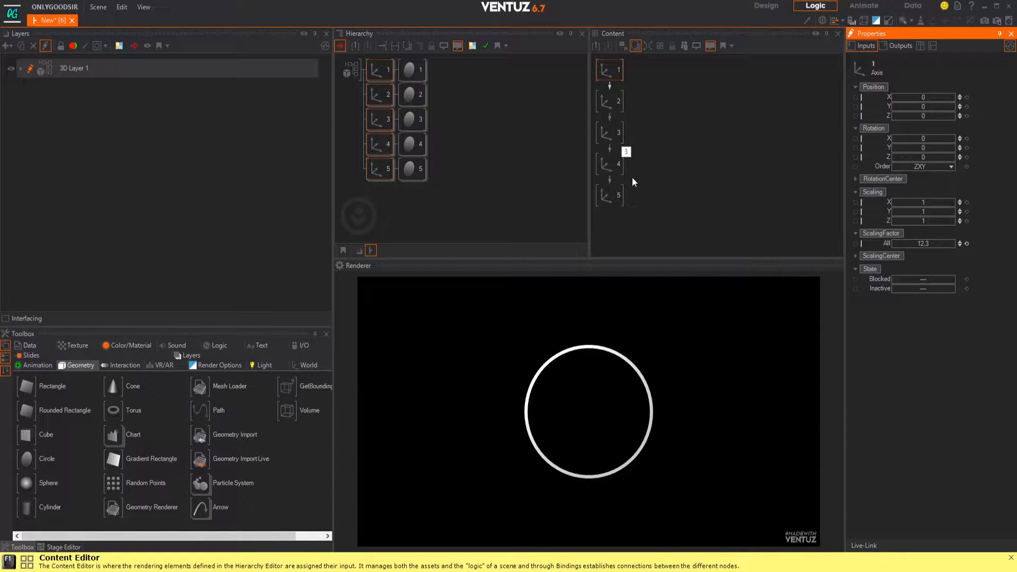
left_click(529, 171)
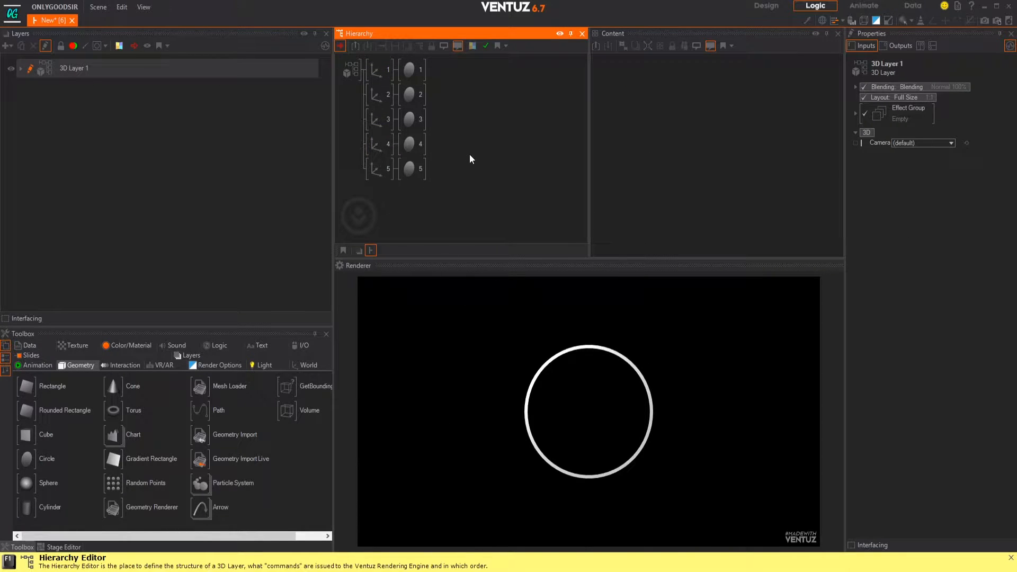
- Insert a new Axis node between axis 2 and circle 2 in the hierarchy
key("Tab")
type("ax")
left_click_drag(484, 181, 402, 94)
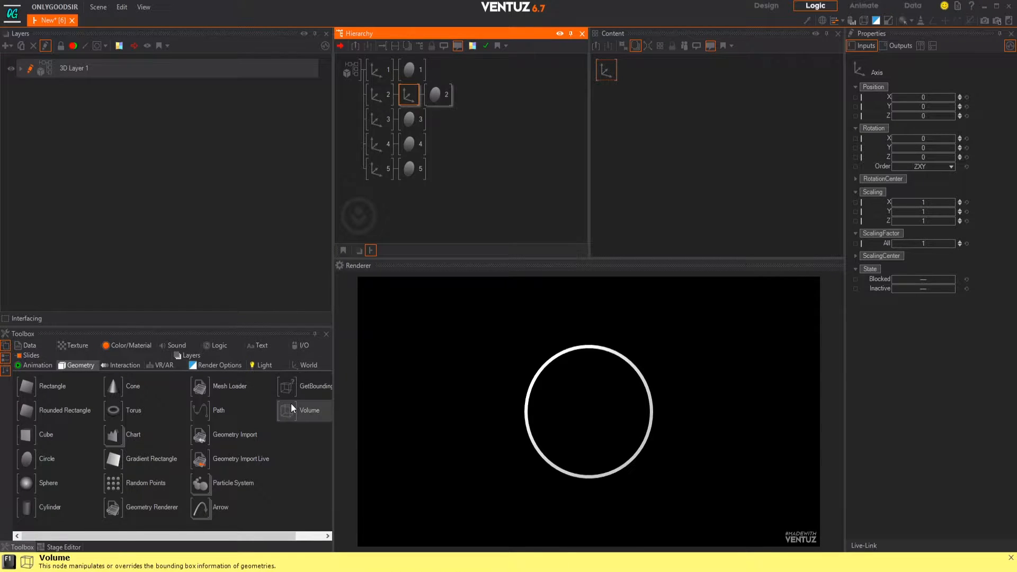
left_click(307, 365)
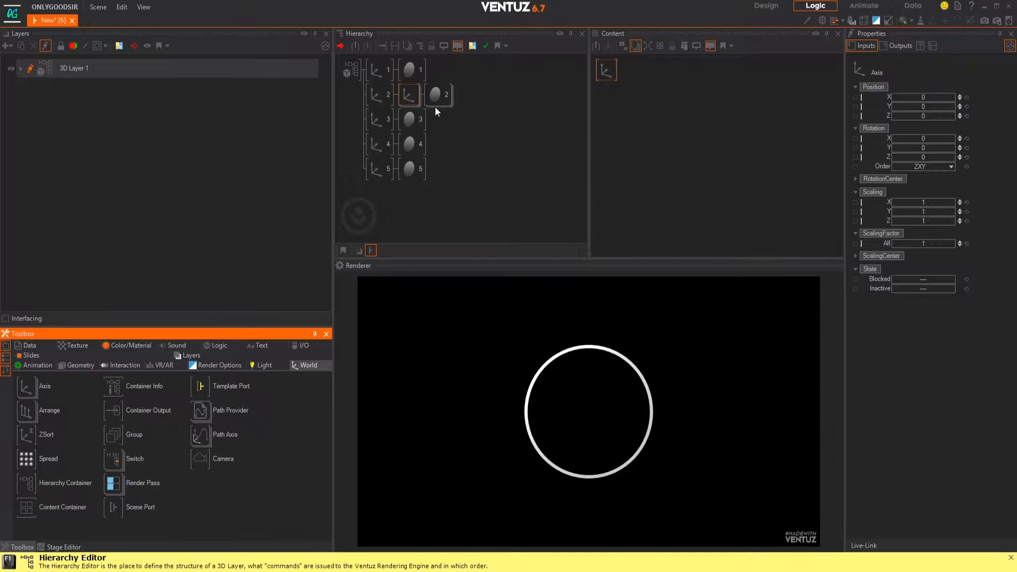
- Insert a new Axis node directly before each of circles 3, 4 and 5 in their branches
double_click(461, 127)
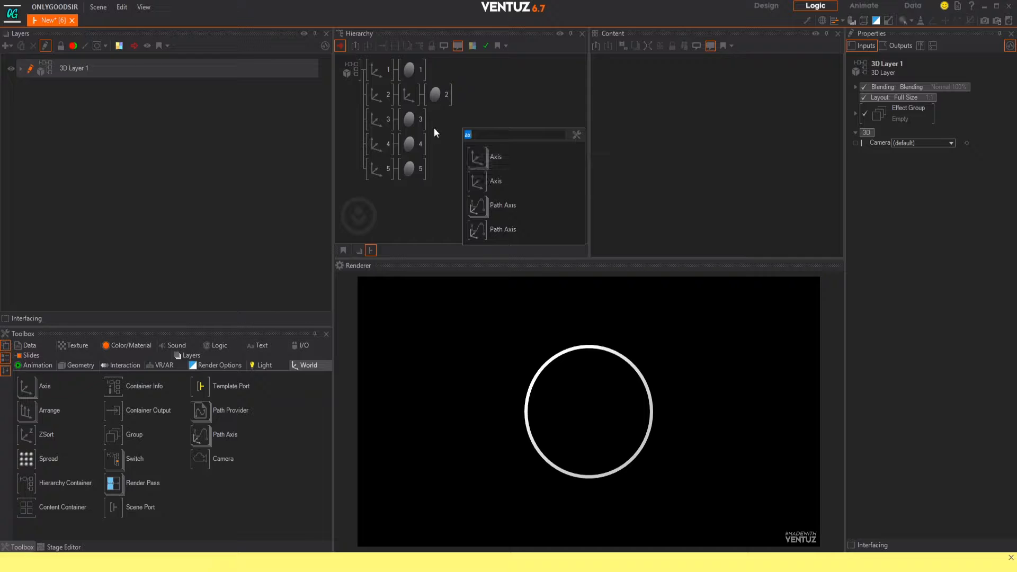
left_click_drag(477, 158, 402, 118)
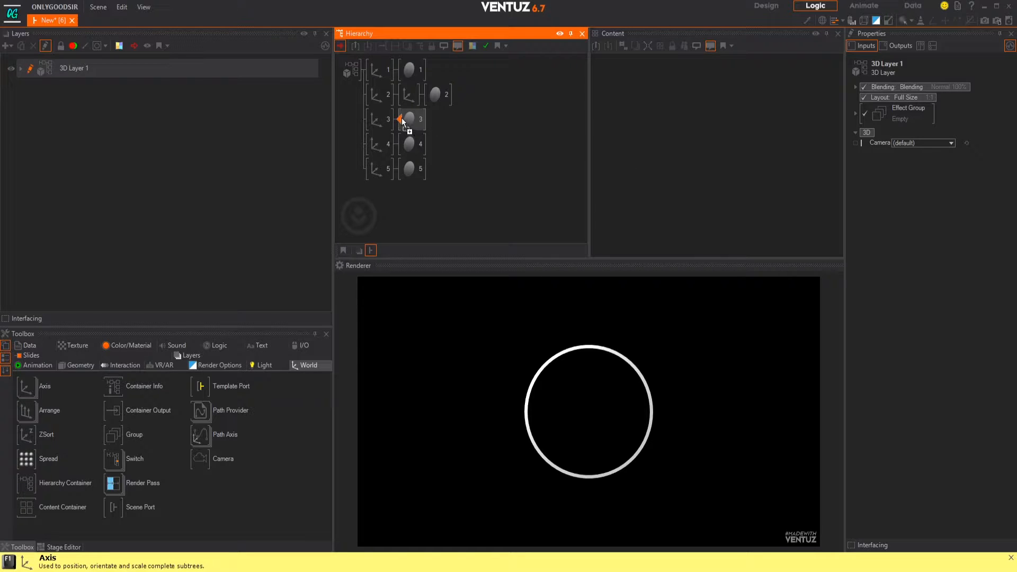
double_click(450, 163)
left_click_drag(460, 185, 451, 185)
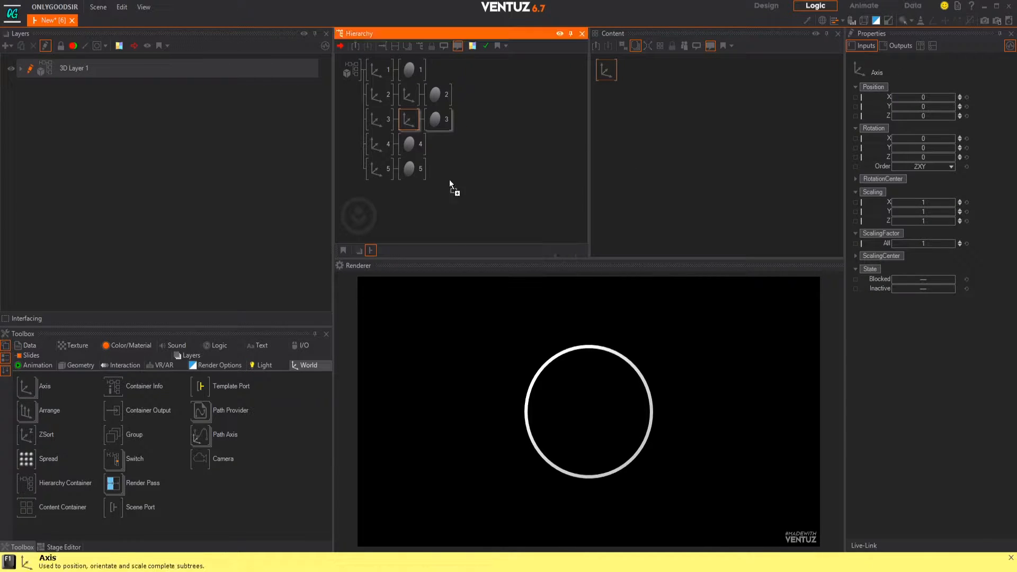
left_click_drag(402, 145, 402, 144)
double_click(466, 196)
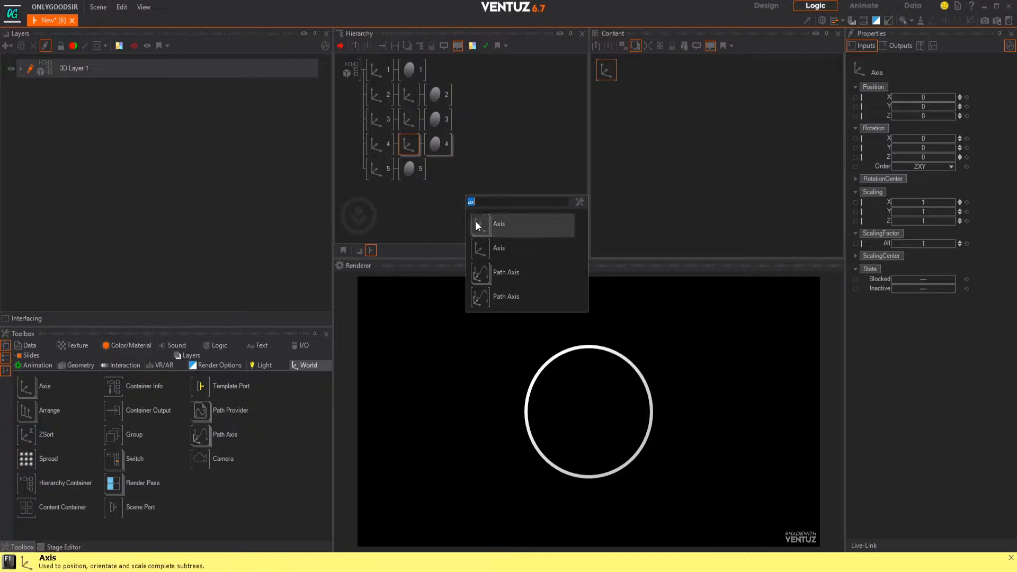
left_click_drag(479, 226, 400, 175)
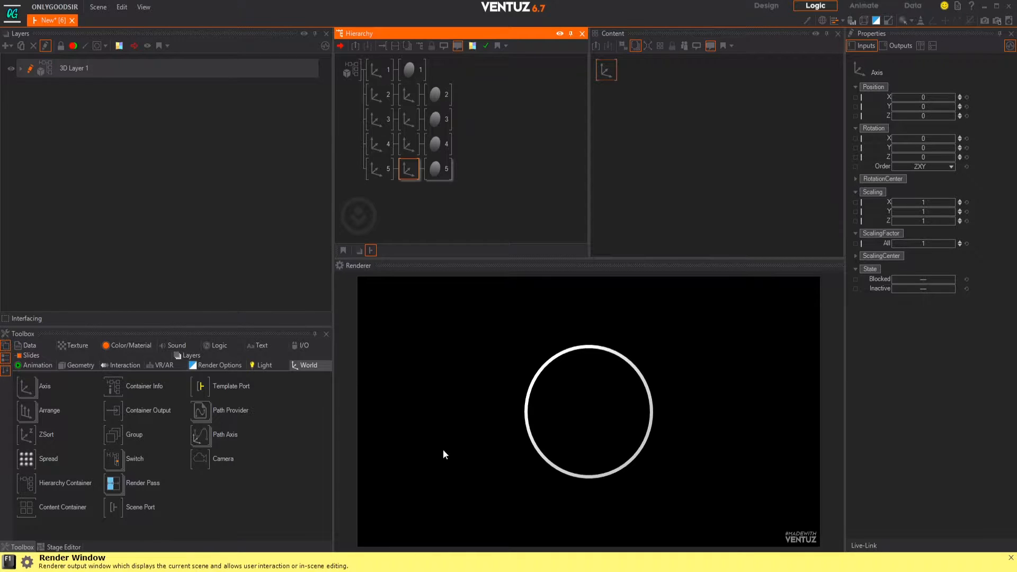
- Increase the ScalingFactor All of the four inserted axes to spread the circles into concentric rings, using 3.97 for the axis before circle 5
left_click(411, 101)
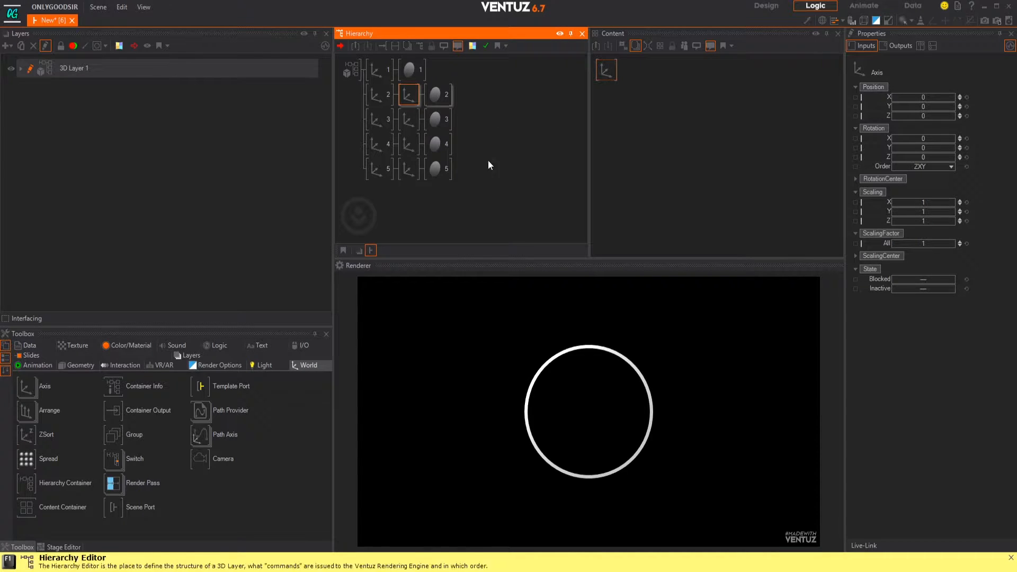
left_click_drag(923, 245, 967, 244)
left_click(408, 119)
left_click(920, 243)
left_click(410, 143)
left_click(406, 172)
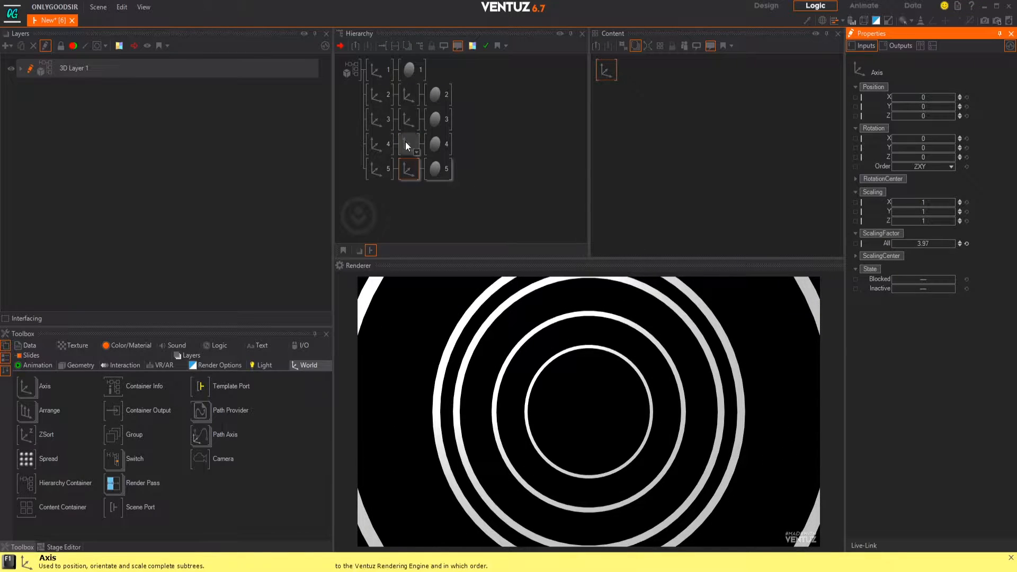
- Increase circle 5's Hole value to 0.988 to thin the outermost ring
left_click(439, 164)
left_click(436, 144, "ctrl")
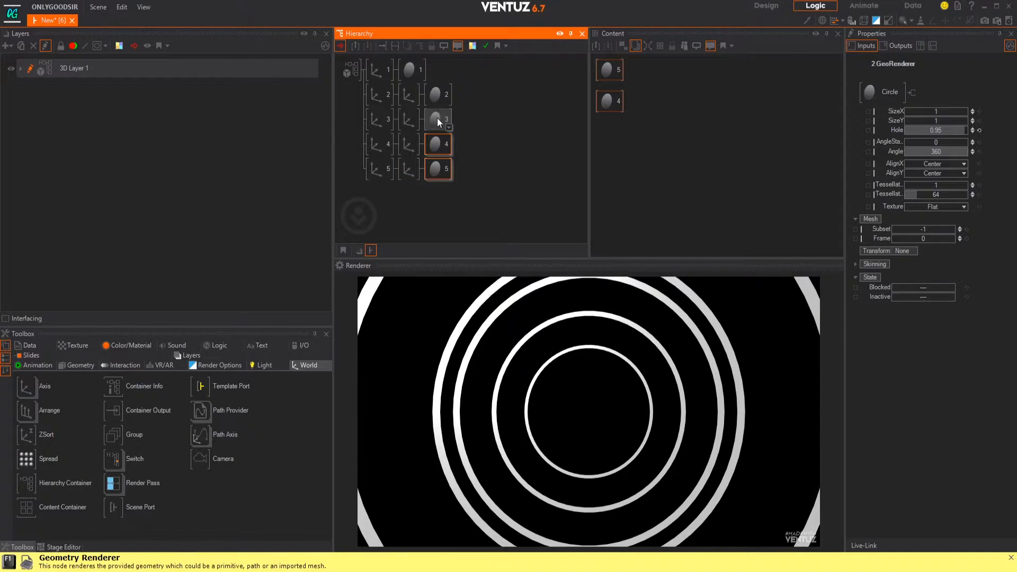
left_click(437, 119, "ctrl")
left_click(436, 94, "ctrl")
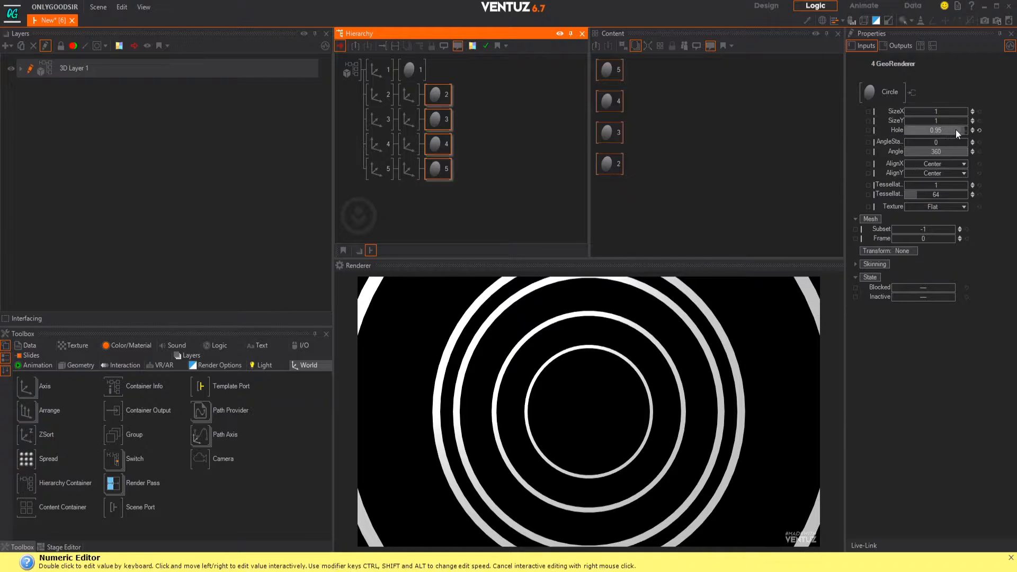
left_click(448, 170)
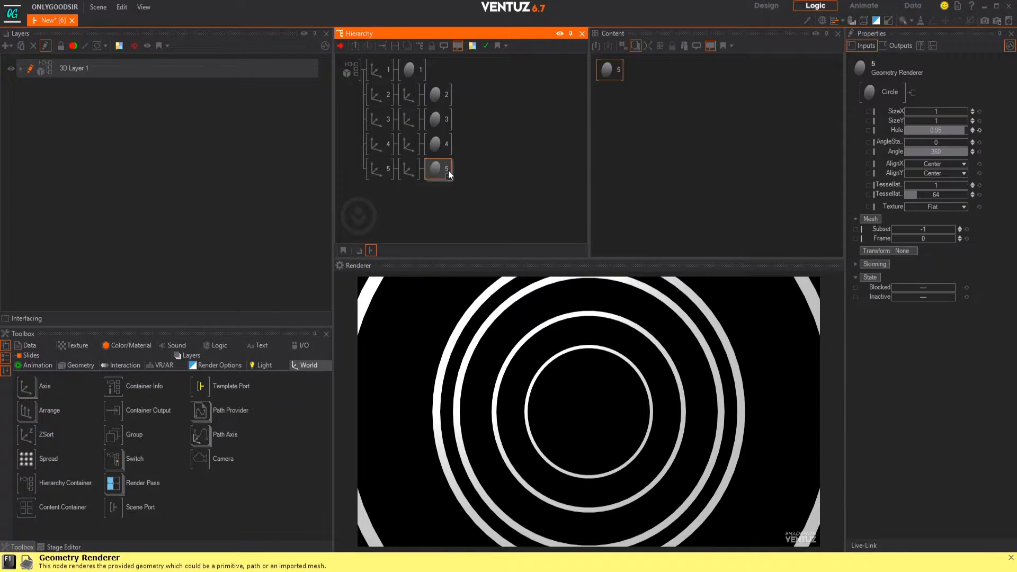
left_click(972, 130)
left_click(993, 112)
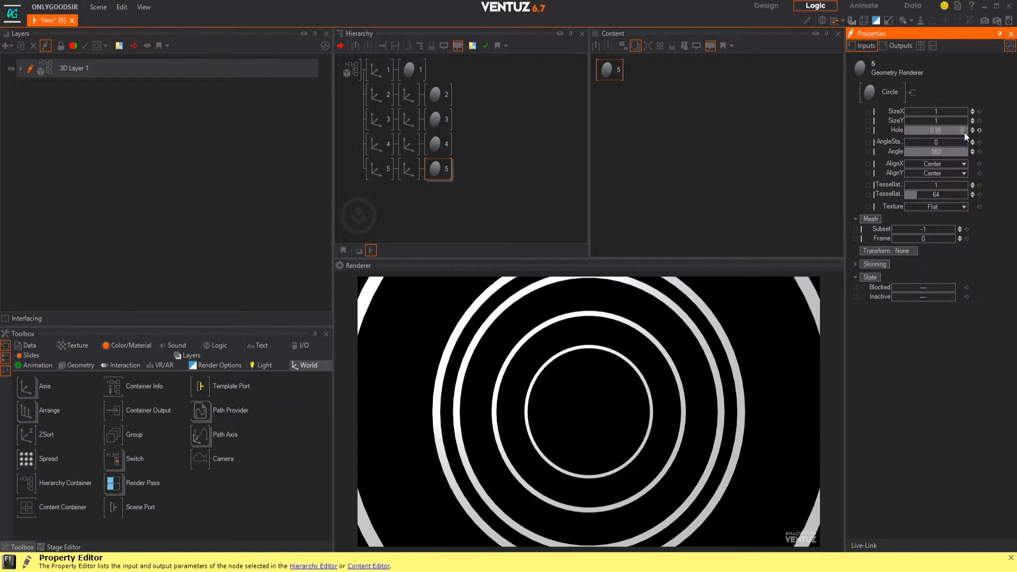
left_click_drag(957, 131, 956, 136)
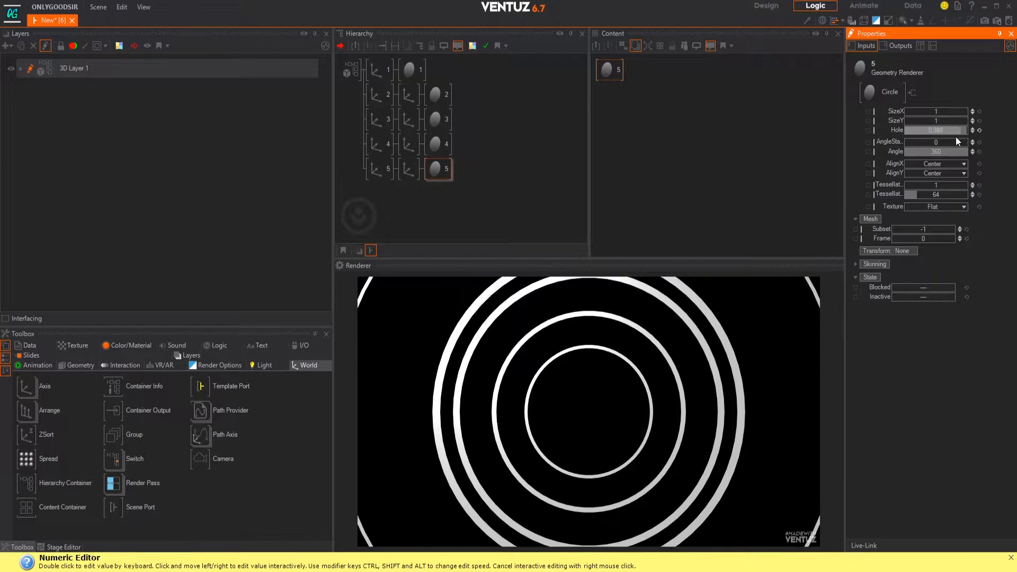
- Increase circle 4's Hole value to 0.982 to thin its ring
left_click(435, 144)
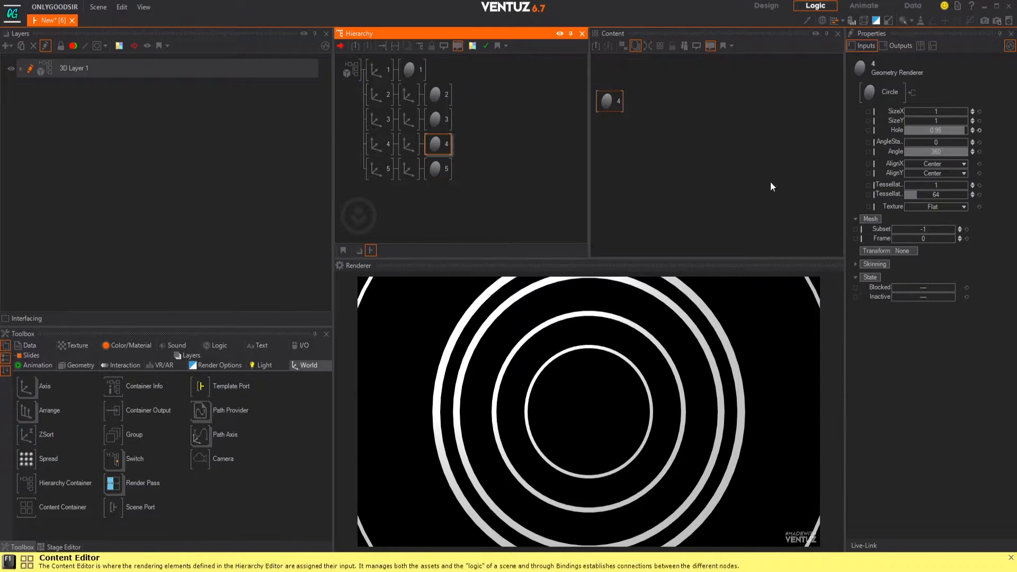
left_click(961, 129)
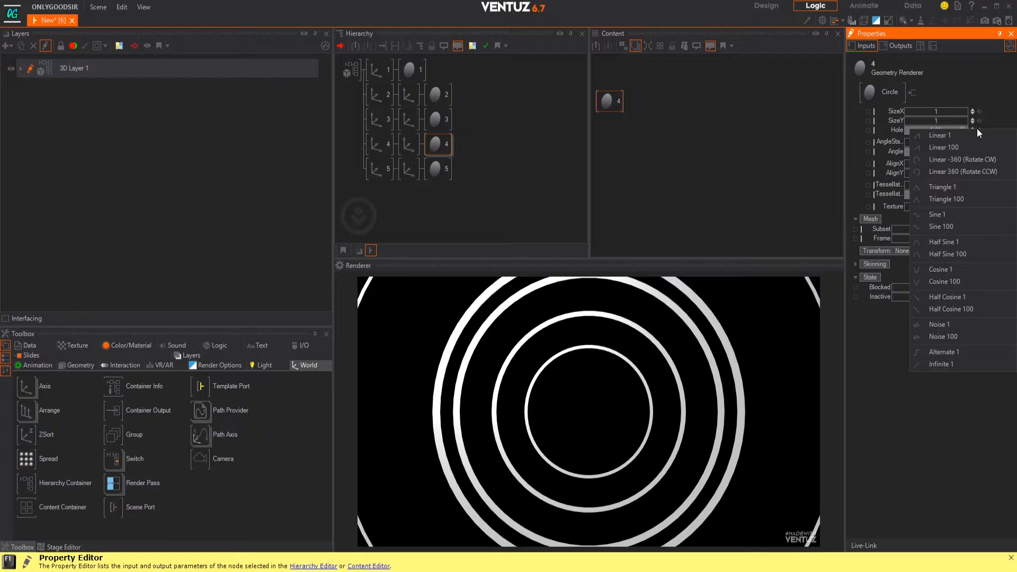
left_click(980, 117)
left_click_drag(954, 131, 957, 131)
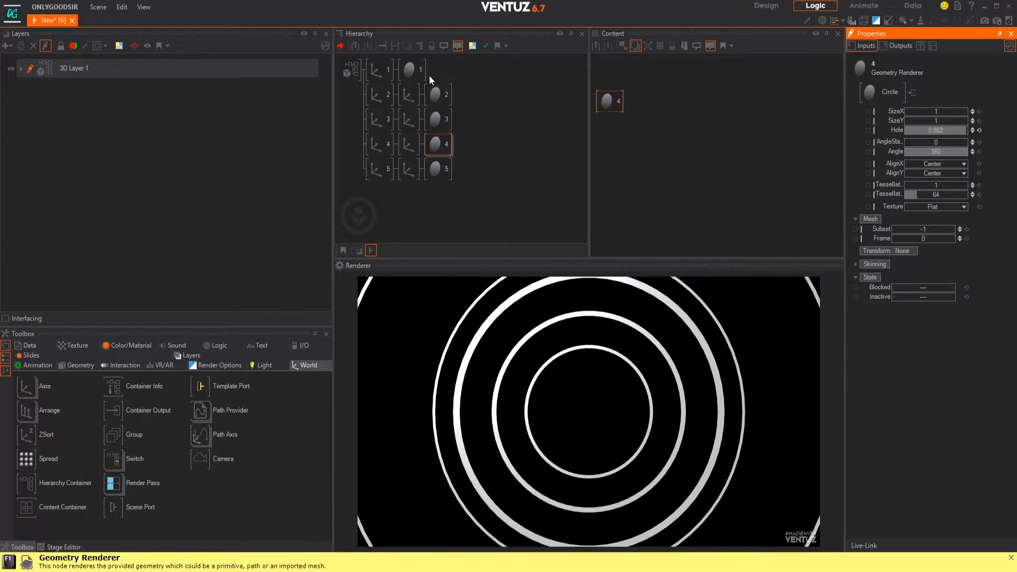
- Show the whole binding chain of axes 1 to 5 in the Content editor and offset axes 2 and 4 into a zigzag layout
left_click(377, 69)
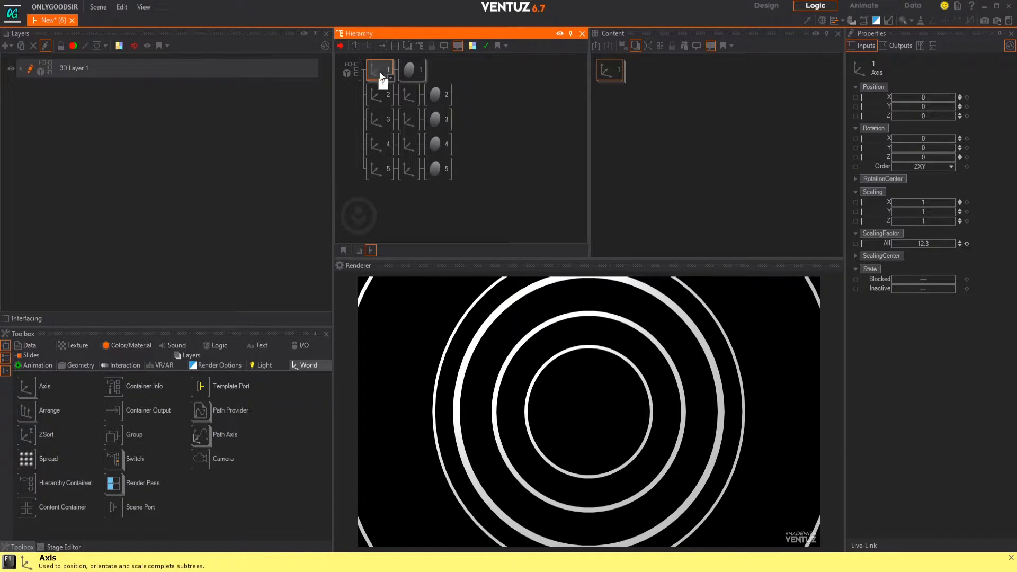
left_click_drag(380, 71, 622, 74)
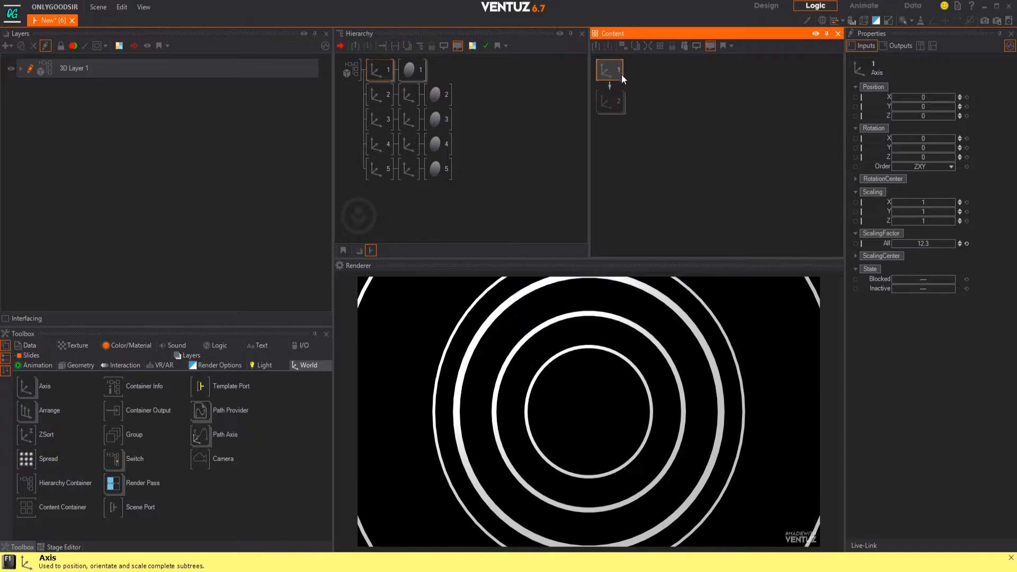
left_click(612, 167)
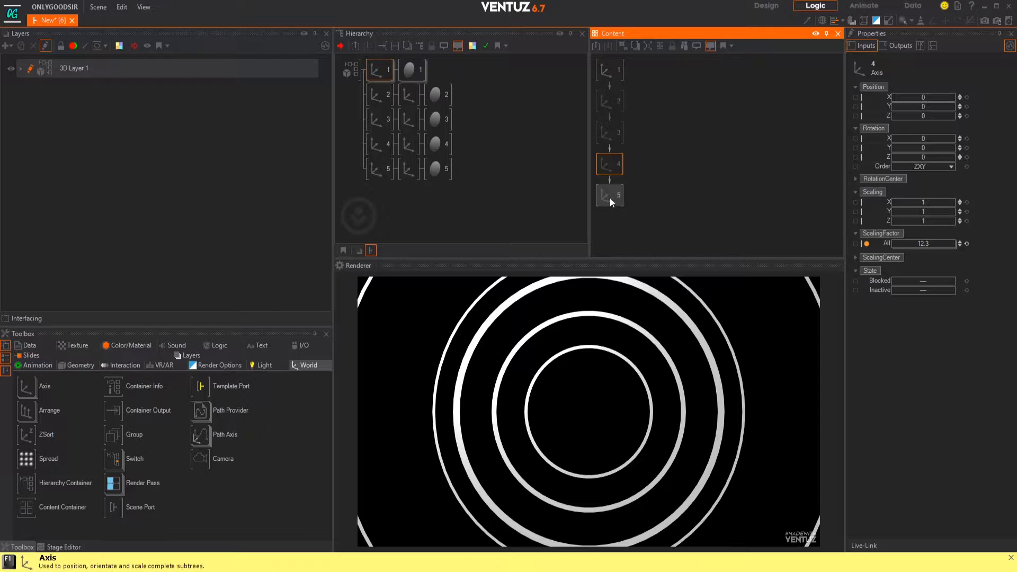
left_click_drag(609, 171, 681, 167)
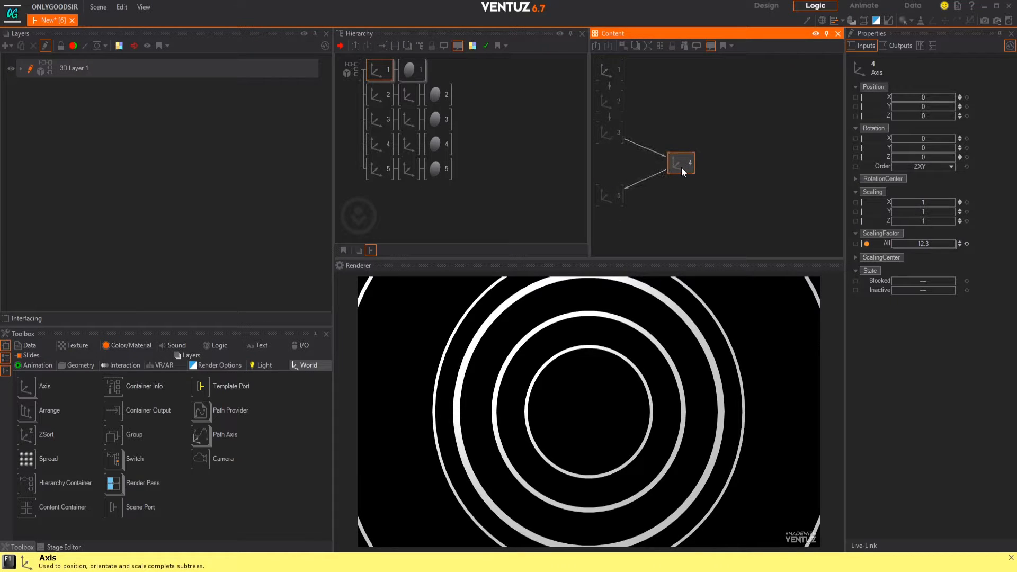
left_click_drag(618, 108, 688, 103)
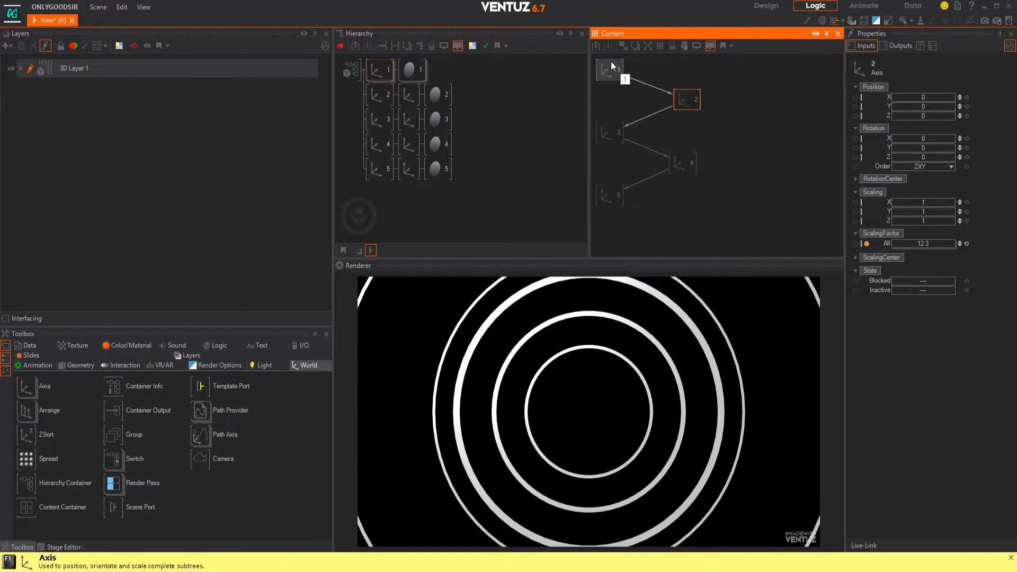
left_click(612, 98)
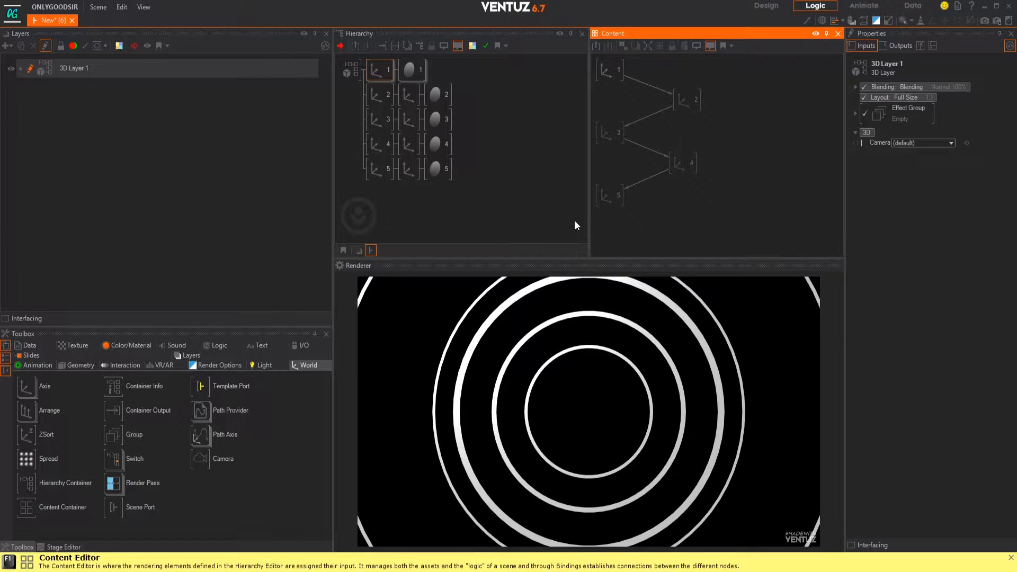
- Insert a Math Effects Oscillator on the binding between axis 1 and axis 2 in the Content editor
left_click(218, 344)
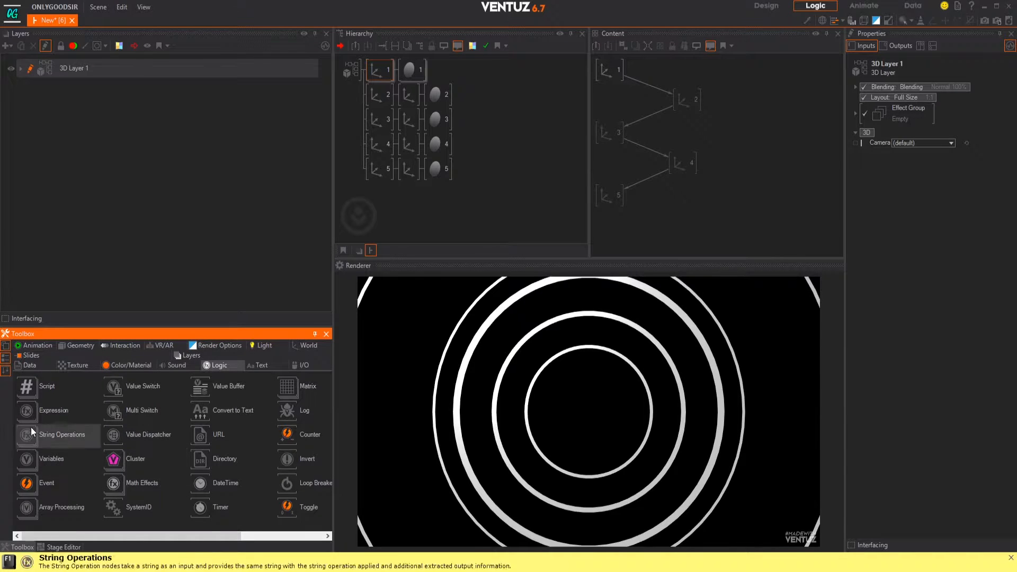
left_click(112, 484)
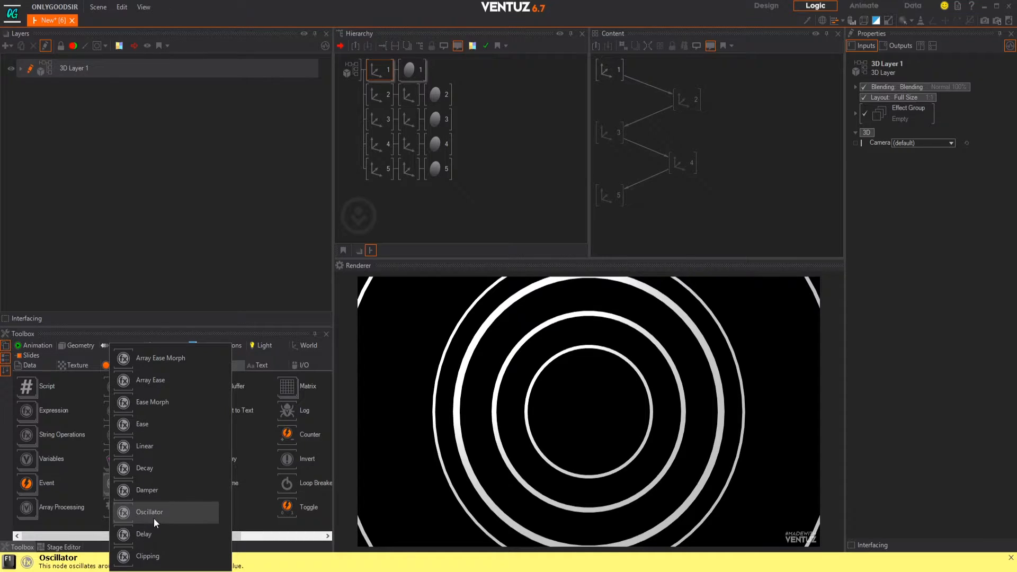
left_click_drag(123, 512, 644, 84)
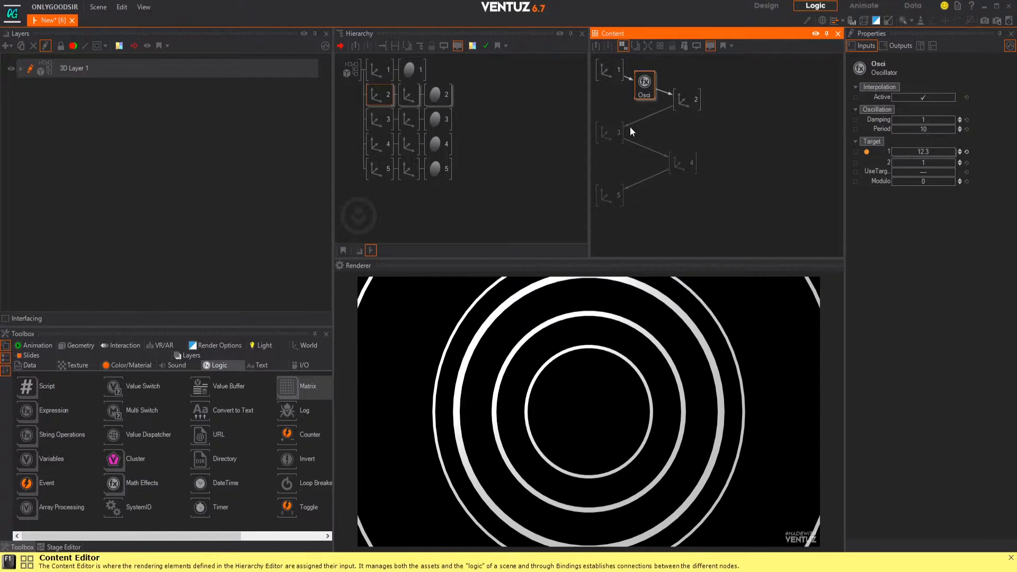
- Insert an Oscillator on the binding between axis 2 and axis 3
left_click(113, 488)
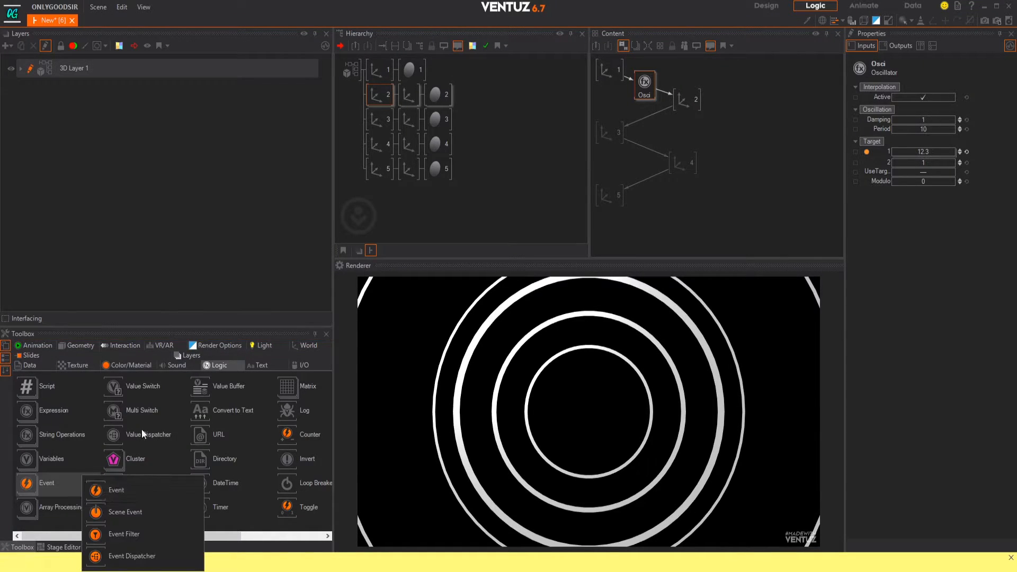
left_click(252, 538)
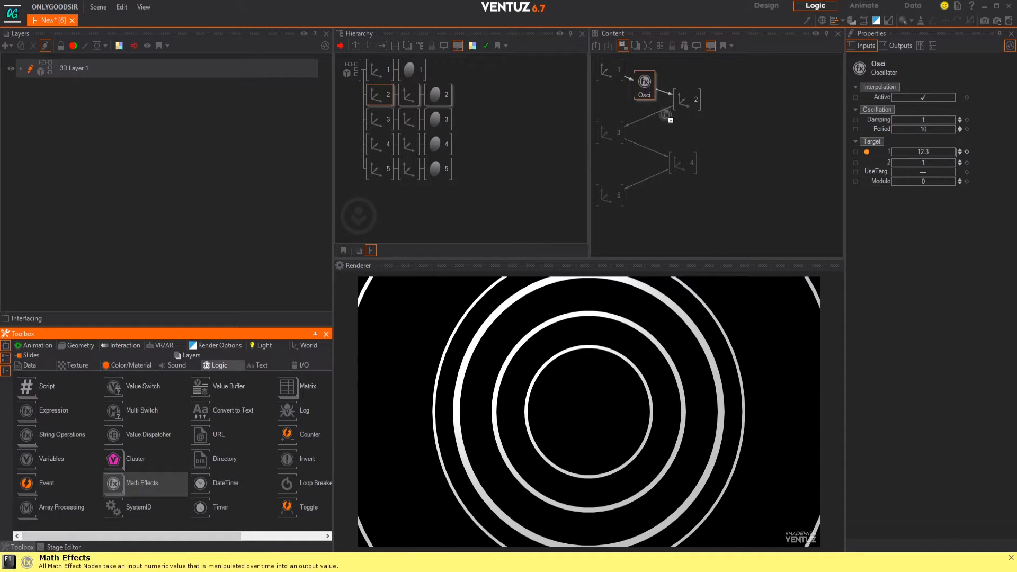
left_click_drag(659, 118, 655, 122)
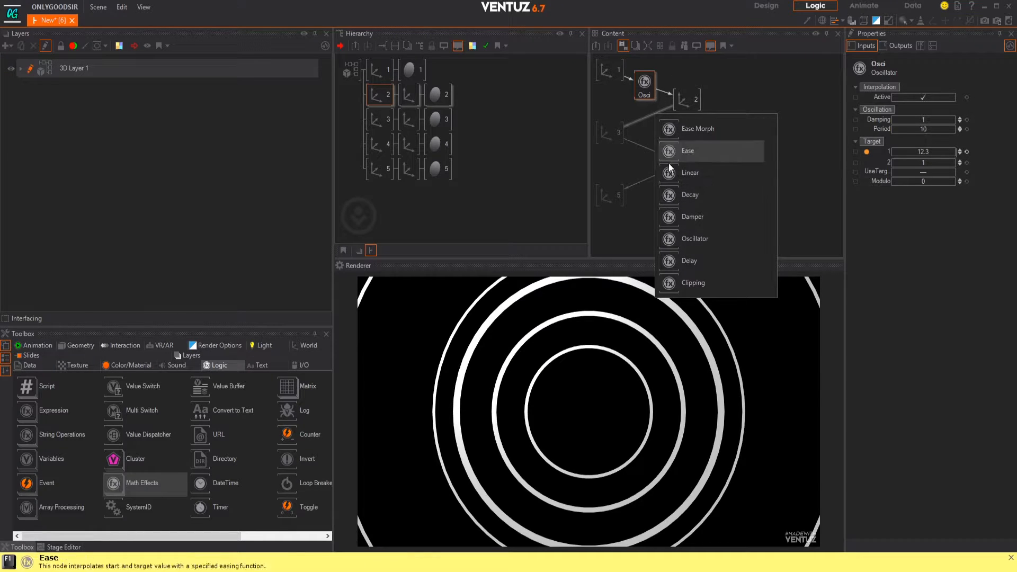
left_click(671, 240)
left_click(714, 133)
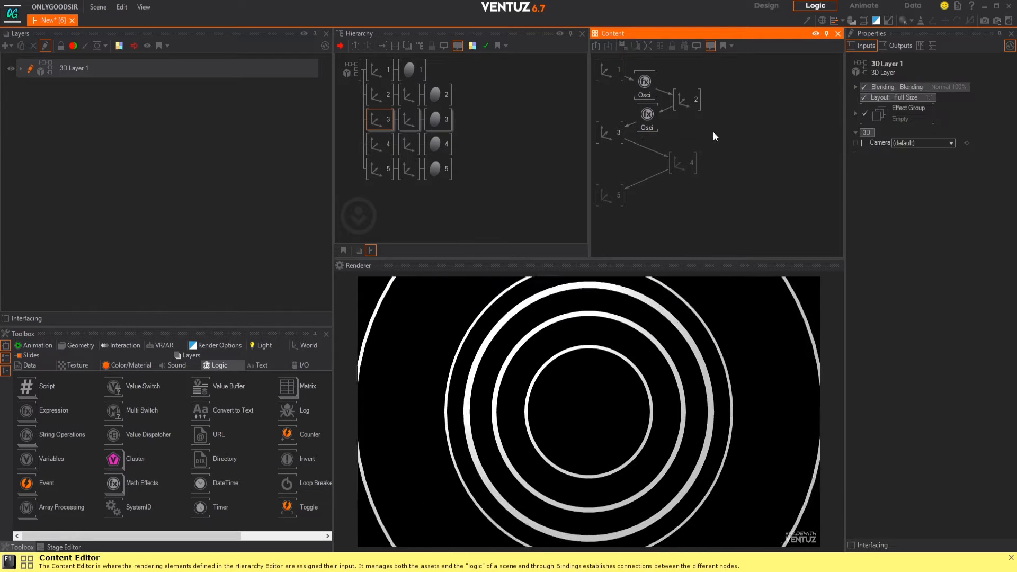
- Search the nodes for "osci" and insert an Oscillator on the binding between axis 3 and axis 4
double_click(713, 133)
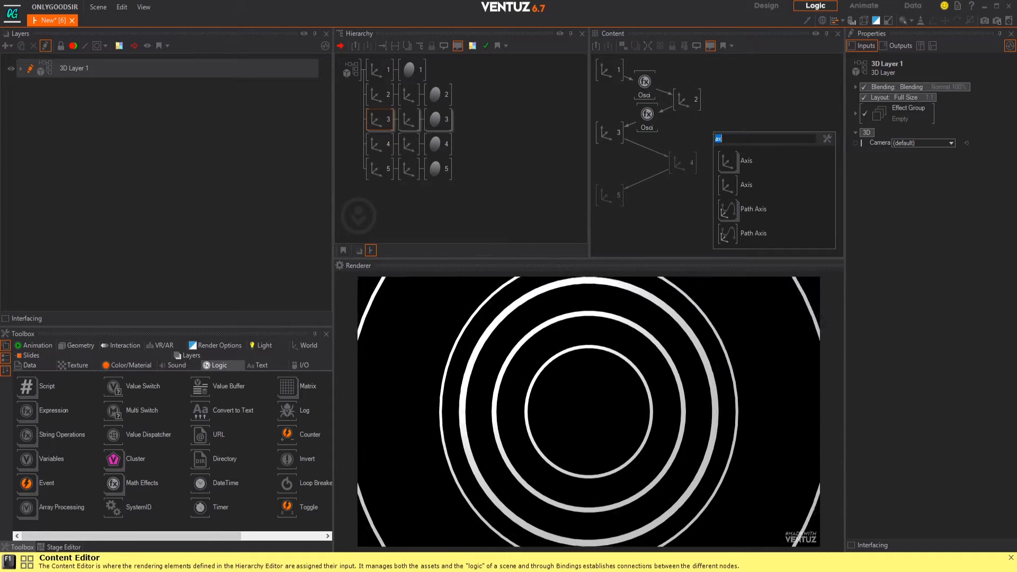
type("osci")
left_click(729, 162)
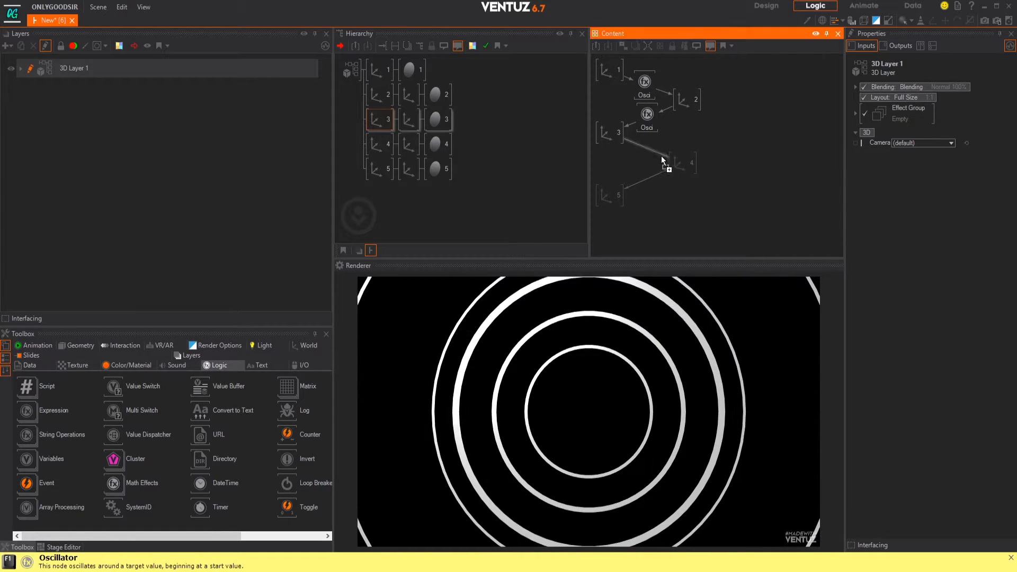
left_click(645, 148)
- Insert an Oscillator on the binding between axis 4 and axis 5 and line it up below the others
double_click(738, 188)
left_click_drag(754, 212, 649, 179)
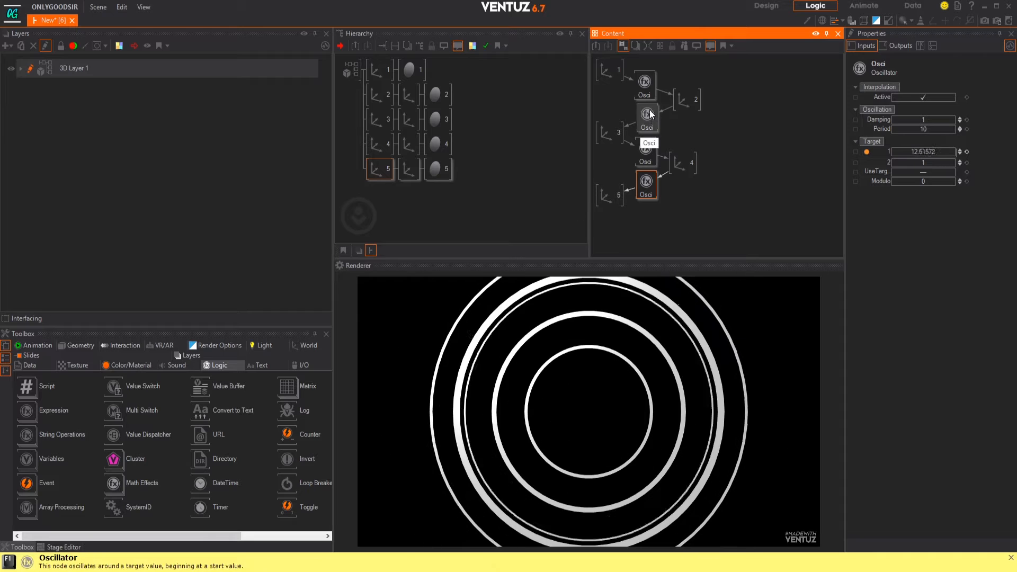
left_click(655, 218)
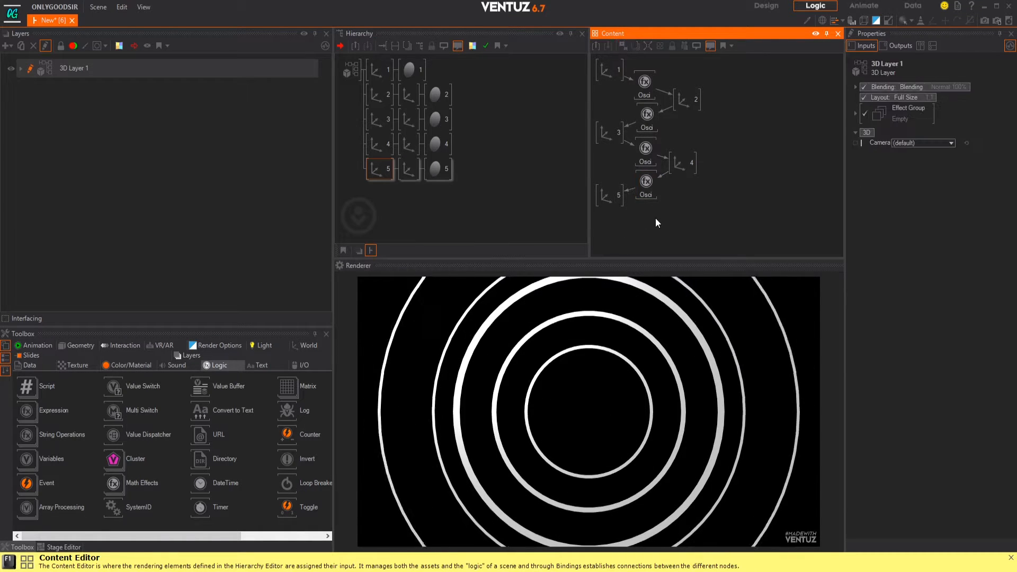
left_click_drag(646, 189, 647, 201)
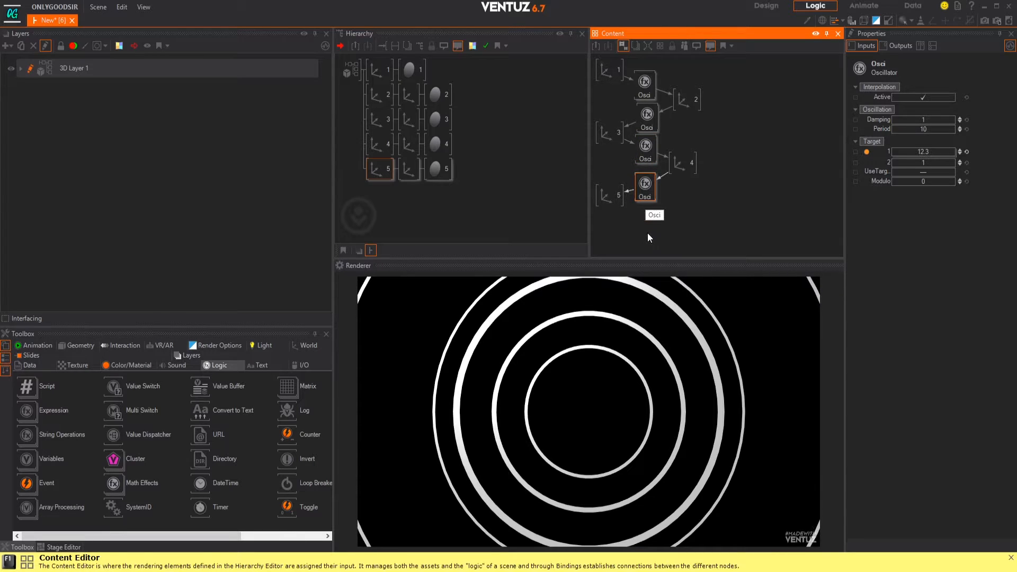
- Set the Damping of all four Oscillators together to 12
left_click_drag(647, 234, 645, 70)
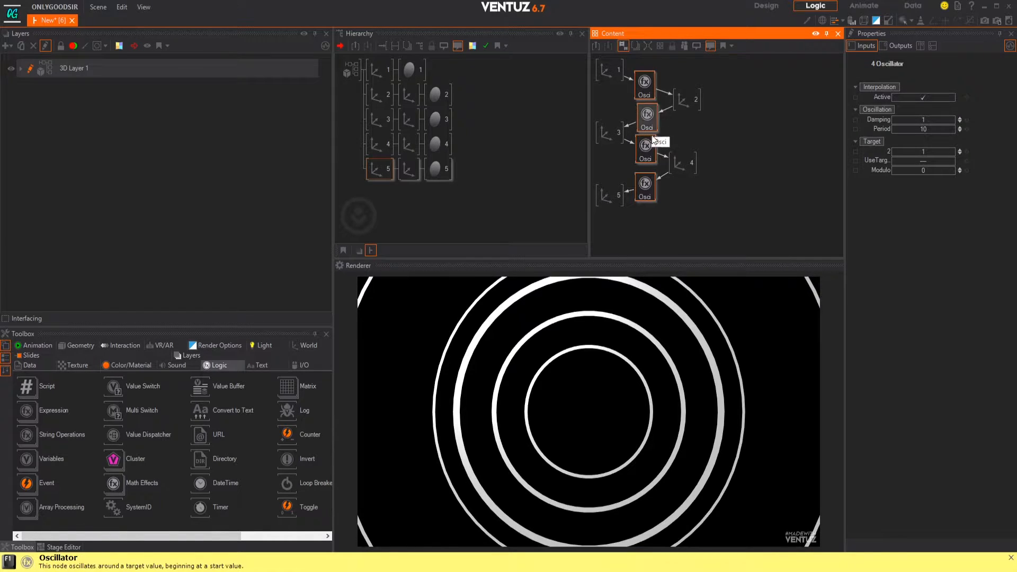
left_click(922, 120)
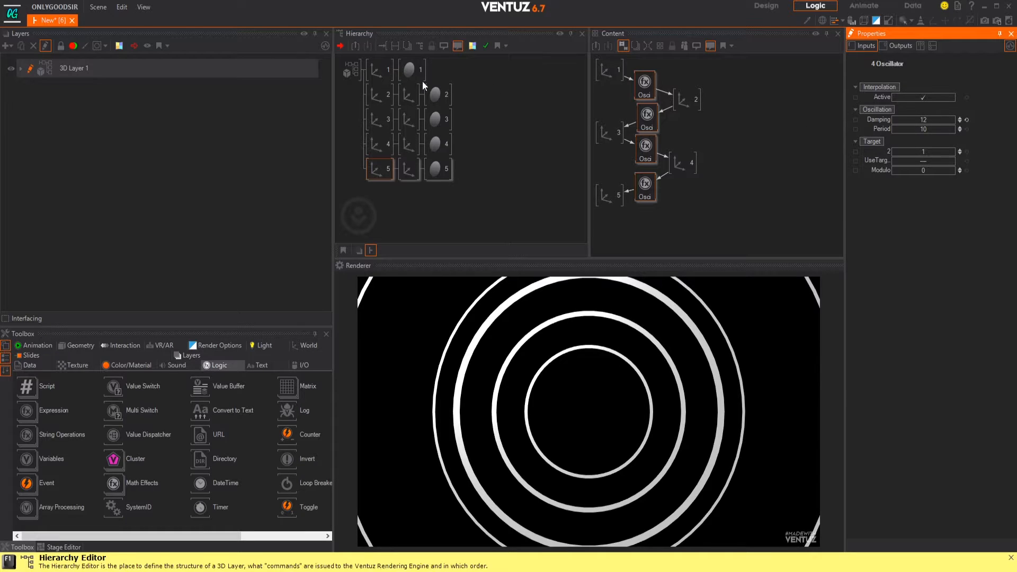
- Insert a new Axis ahead of all five ring branches in the hierarchy and set its ScalingFactor All to 0.63
left_click(359, 110)
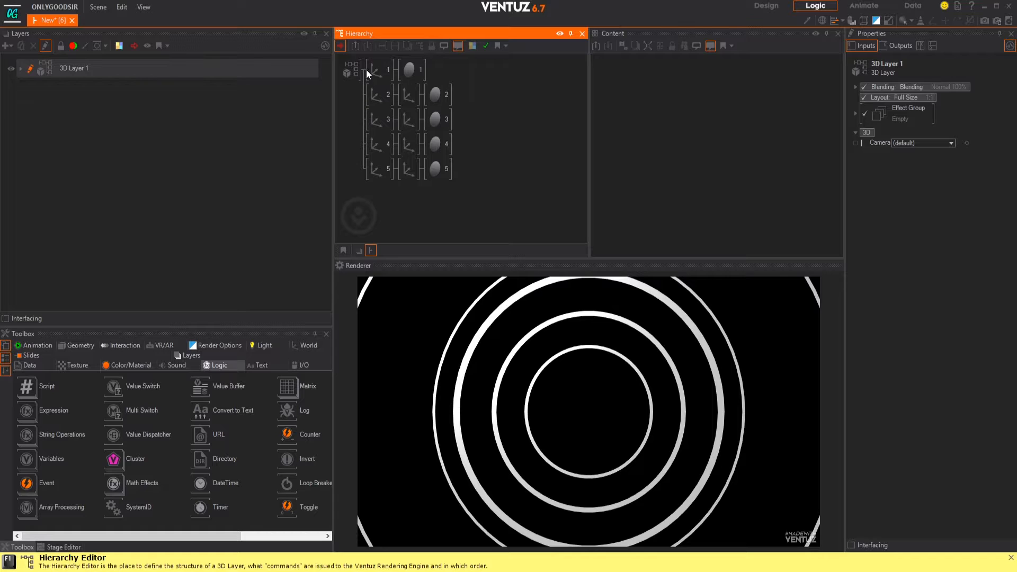
key("Tab")
type("ax")
left_click_drag(411, 230, 367, 72)
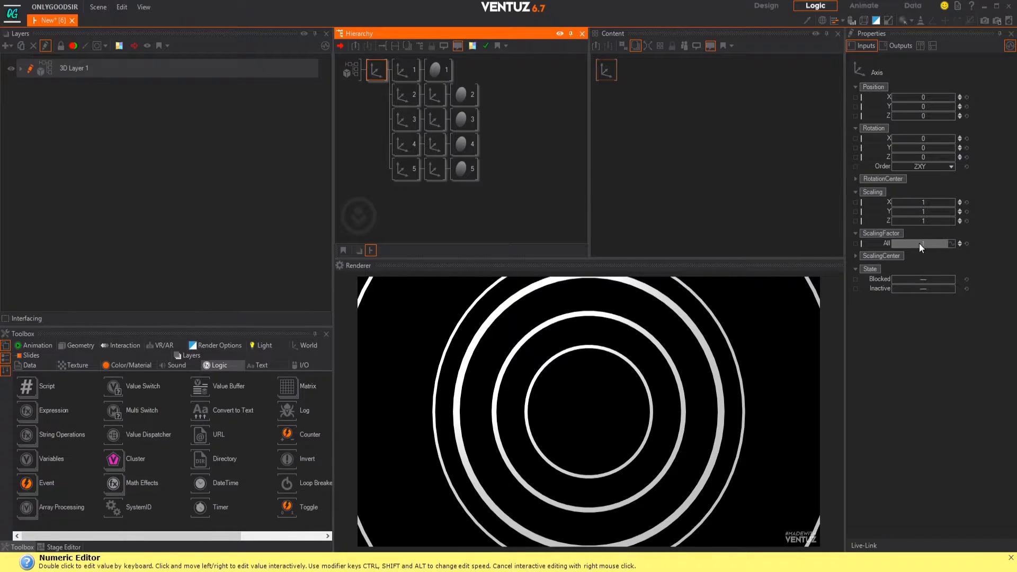
left_click_drag(919, 243, 500, 174)
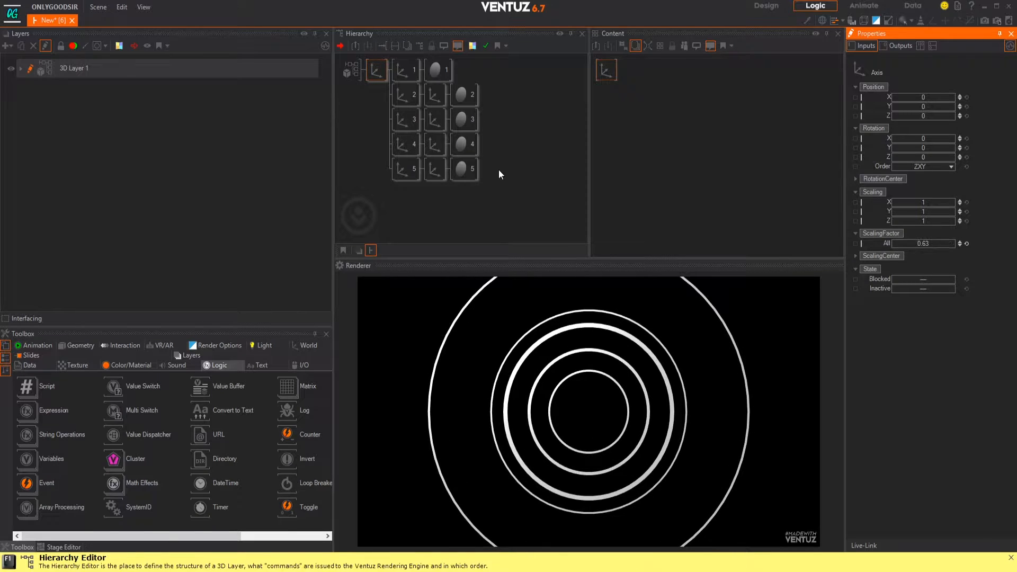
- Vary axis 1's ScalingFactor All to test how the oscillators pass the scaling along the rings
left_click(408, 68)
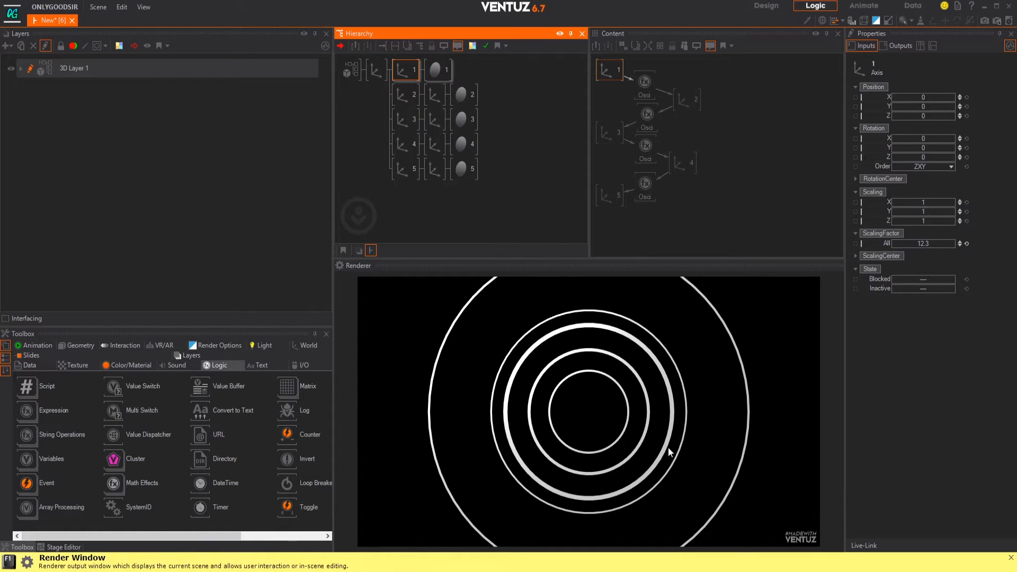
left_click(612, 73)
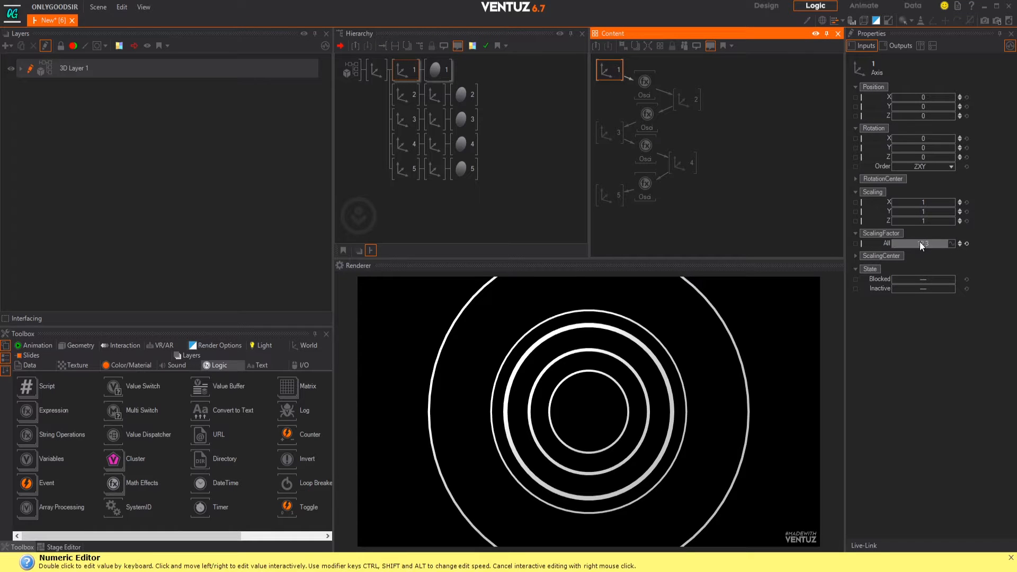
mouse_move(919, 243)
left_mouse_down()
mouse_move(957, 244)
mouse_move(892, 246)
mouse_move(953, 243)
mouse_move(892, 245)
mouse_move(947, 244)
mouse_move(938, 245)
left_mouse_up()
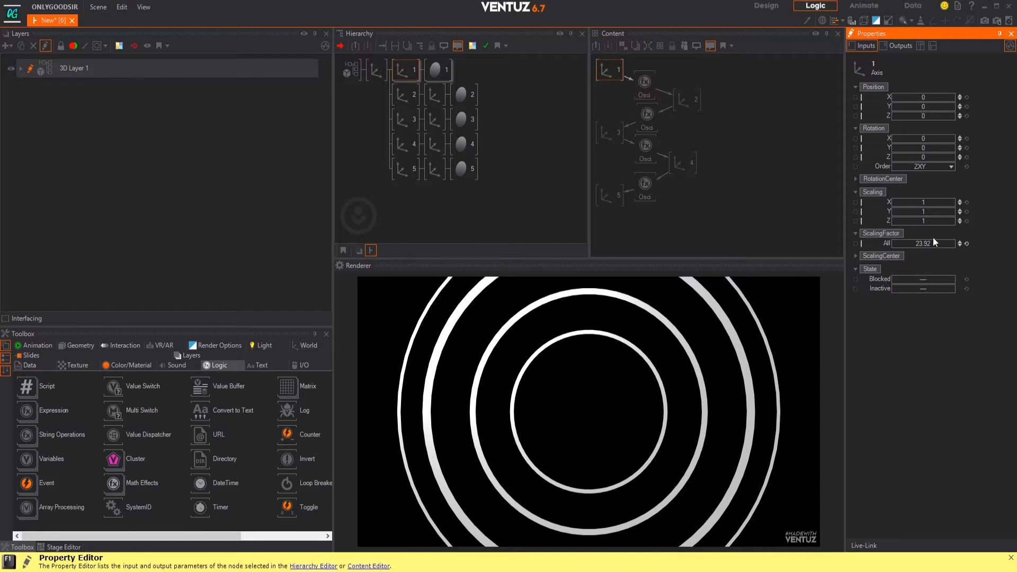
mouse_move(933, 243)
left_mouse_down()
mouse_move(899, 240)
mouse_move(934, 242)
left_mouse_up()
- Add a Mover node to the content graph beside the Oscillators and set its speed Mode to OneShot
double_click(746, 130)
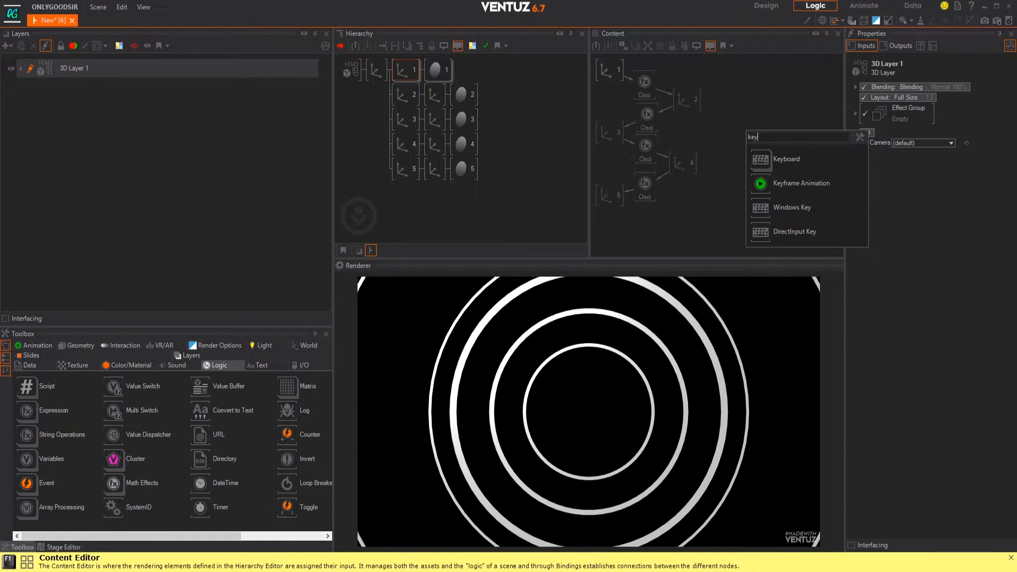
double_click(753, 108)
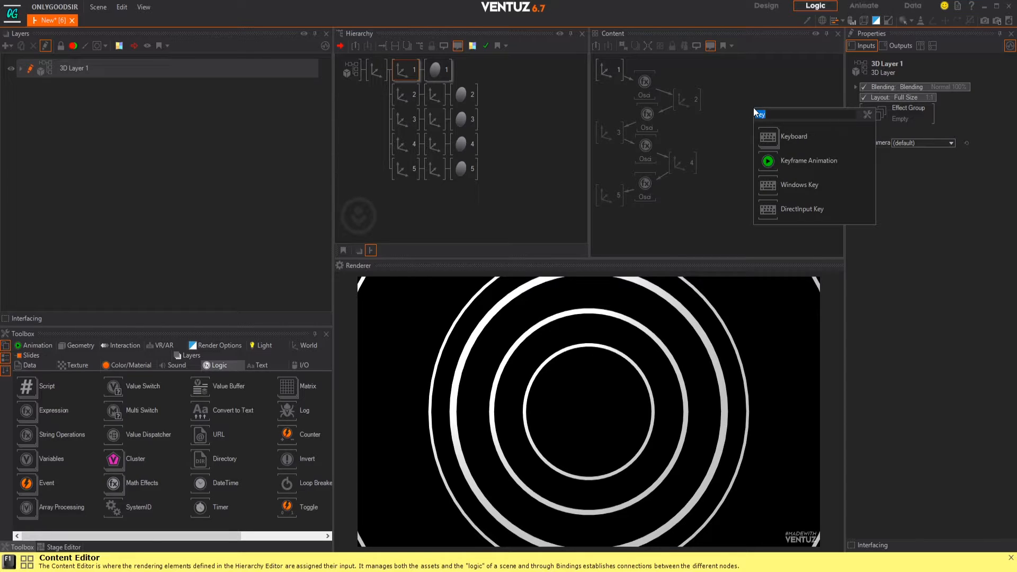
type("mover")
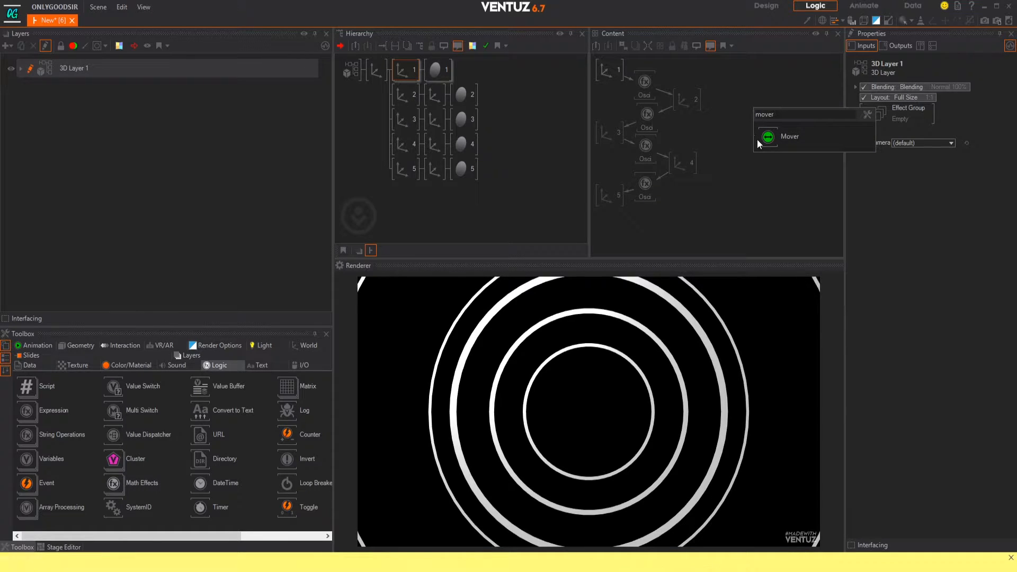
left_click(757, 139)
left_click(755, 80)
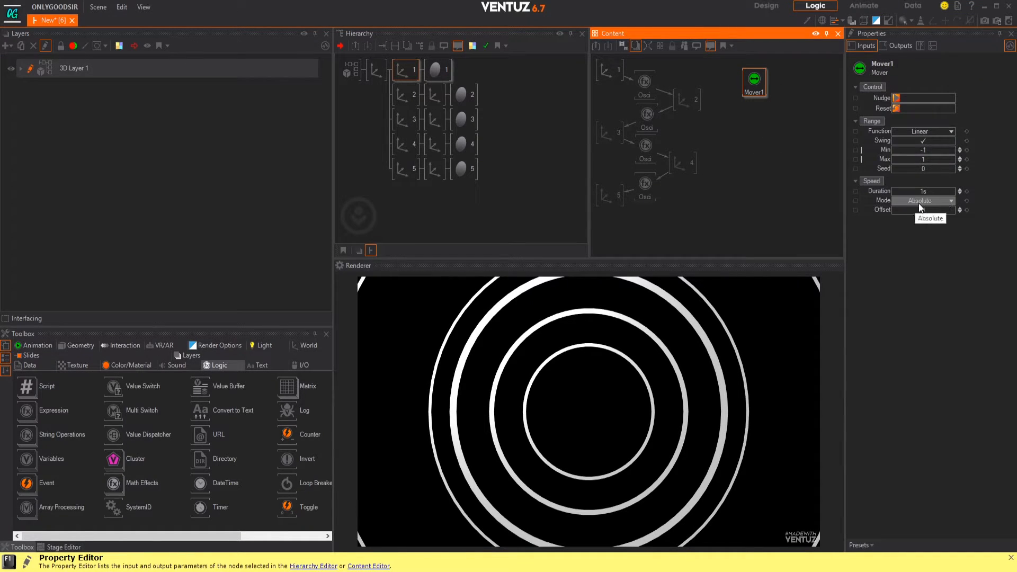
left_click(938, 200)
left_click(922, 228)
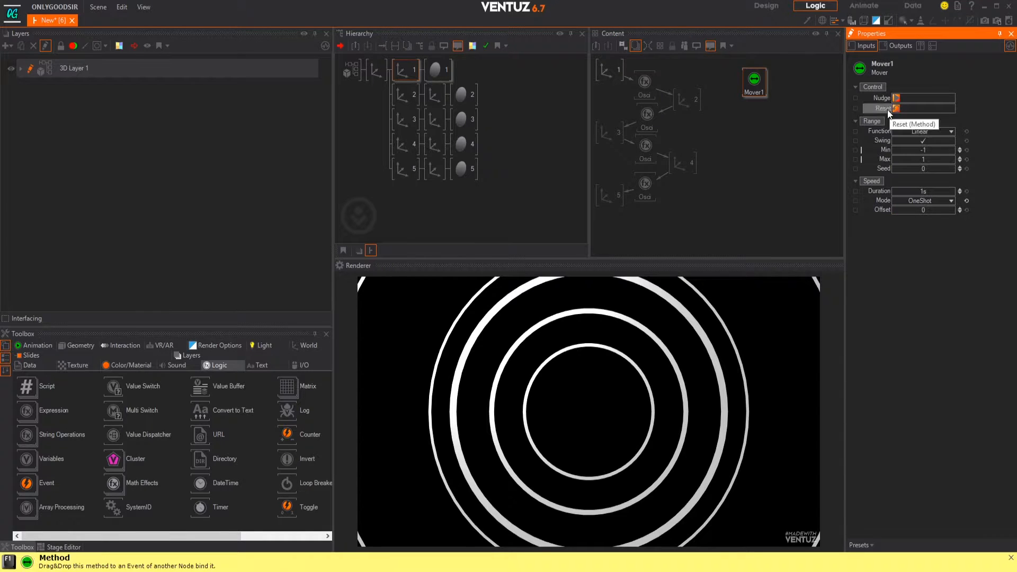
- Try out axis 1's ScalingFactor All, and set the Mover's range to Min 4 and Max 16 with Swing off
left_click(610, 69)
left_click_drag(931, 243, 963, 244)
left_click(754, 80)
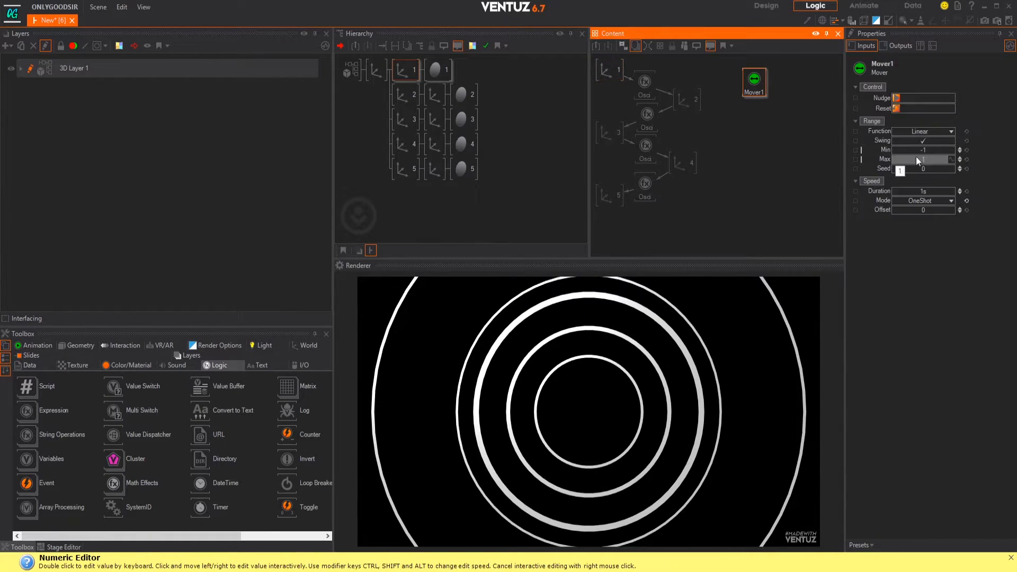
left_click(933, 150)
type("4")
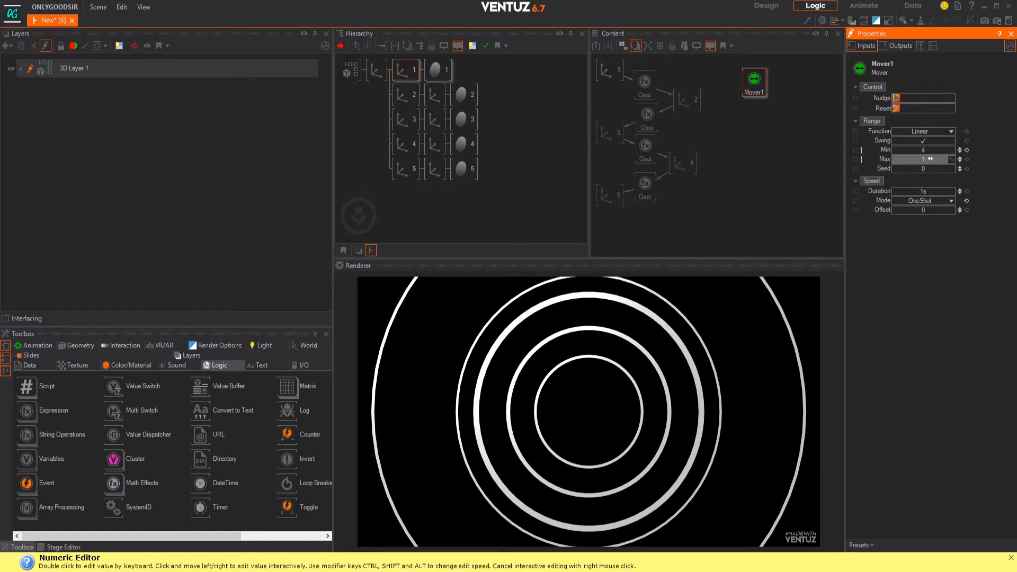
left_click(931, 159)
type("16")
left_click(924, 140)
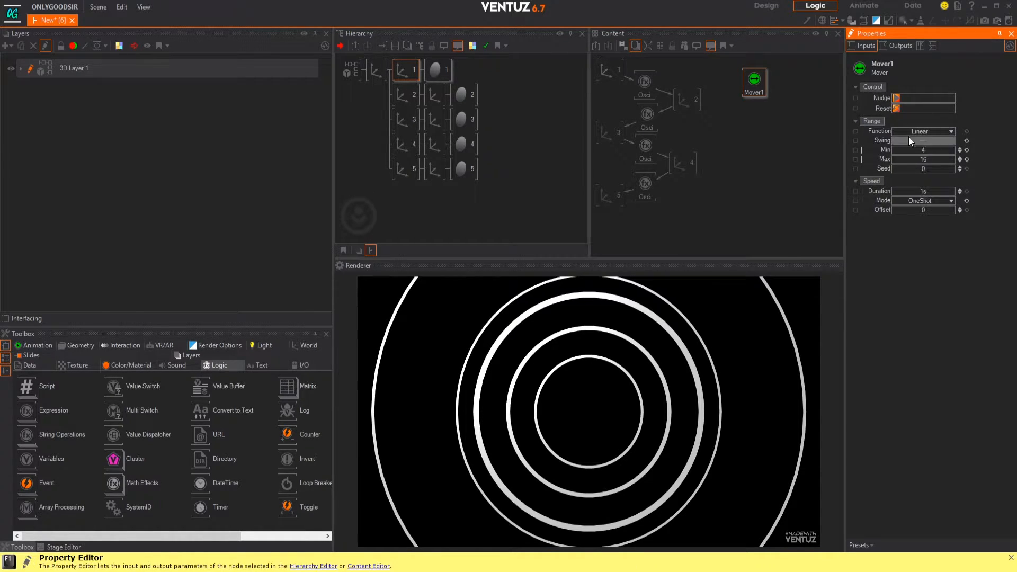
- Bind axis 1's ScalingFactor All to the Mover and trigger its Nudge repeatedly to test the ring animation
left_click(610, 70)
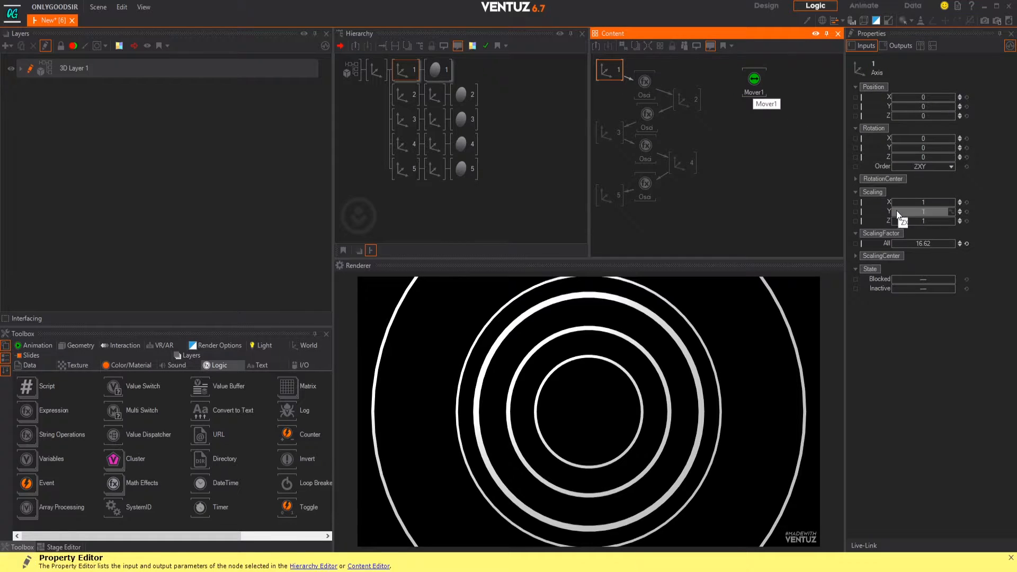
left_click_drag(882, 247, 751, 84)
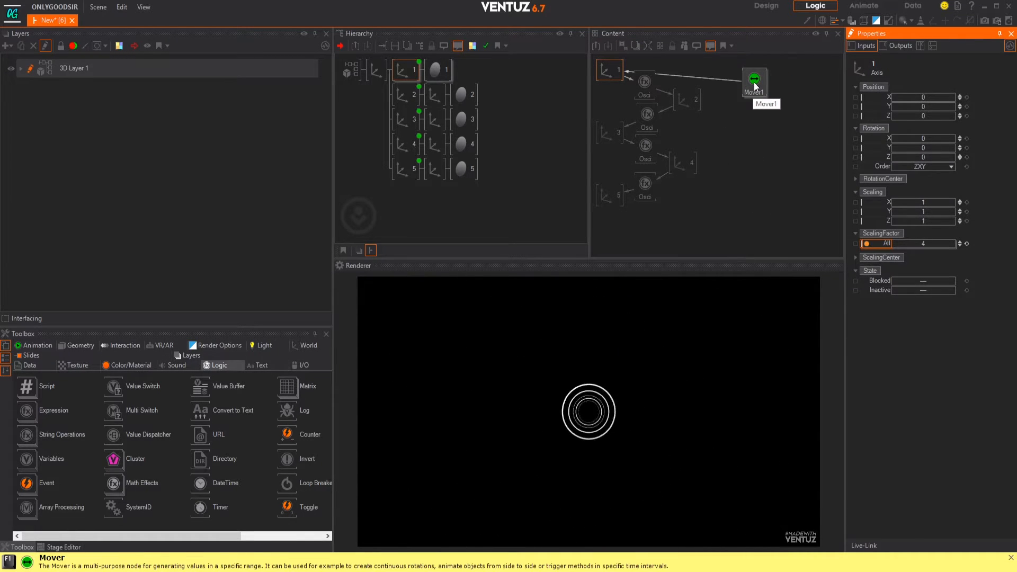
left_click(754, 81)
left_click(897, 97)
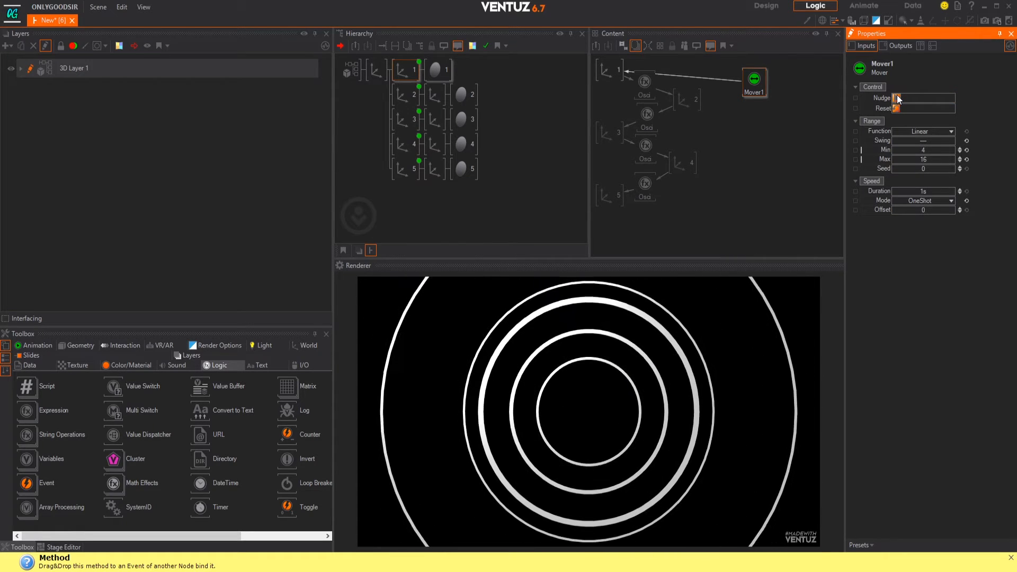
left_click(897, 98)
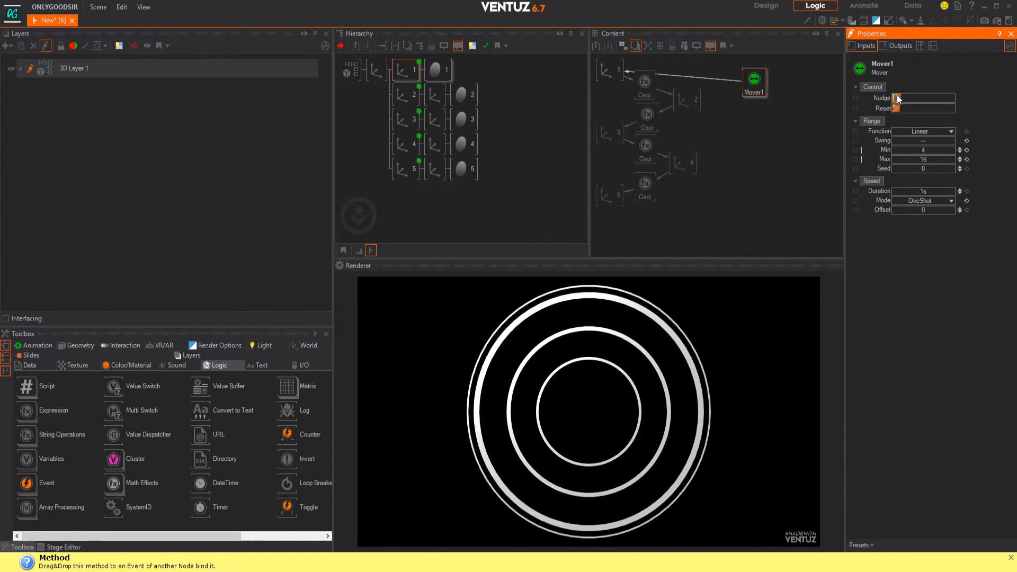
left_click(897, 97)
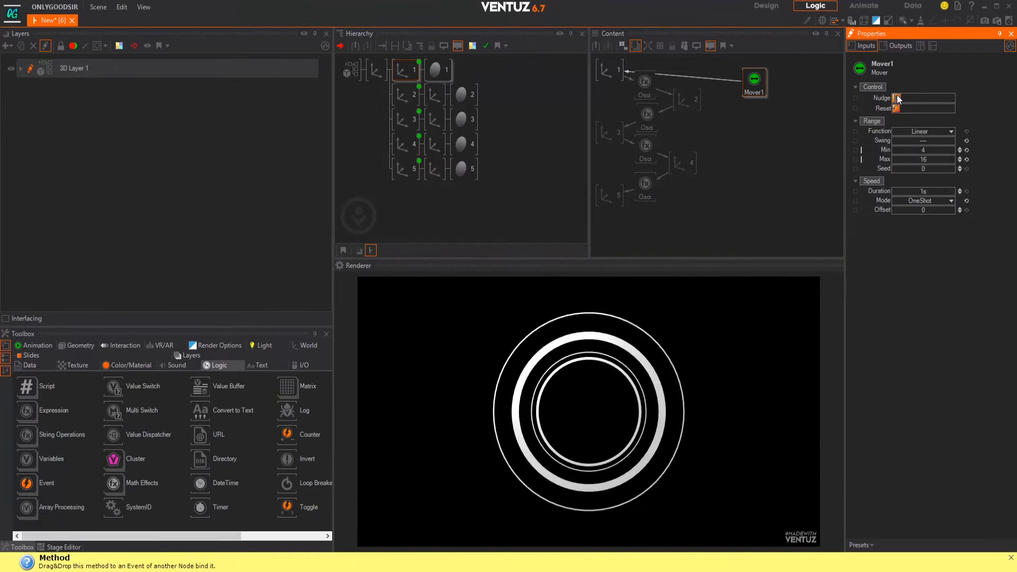
left_click(897, 97)
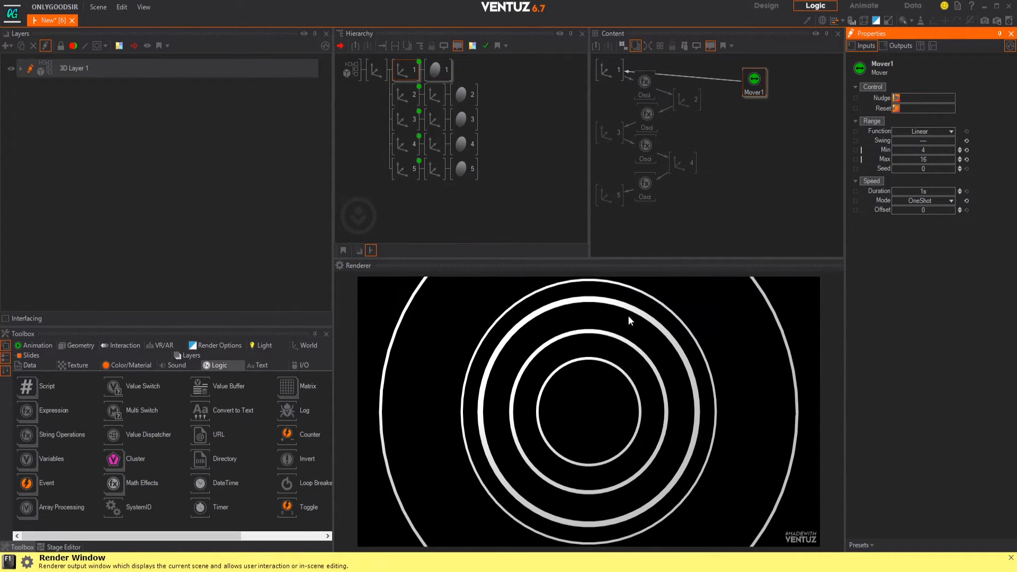
- Tilt the parent axis to an X rotation of 53 and offset axes 2, 4 and 5 along Z, with axis 5 at -5.8
left_click(376, 70)
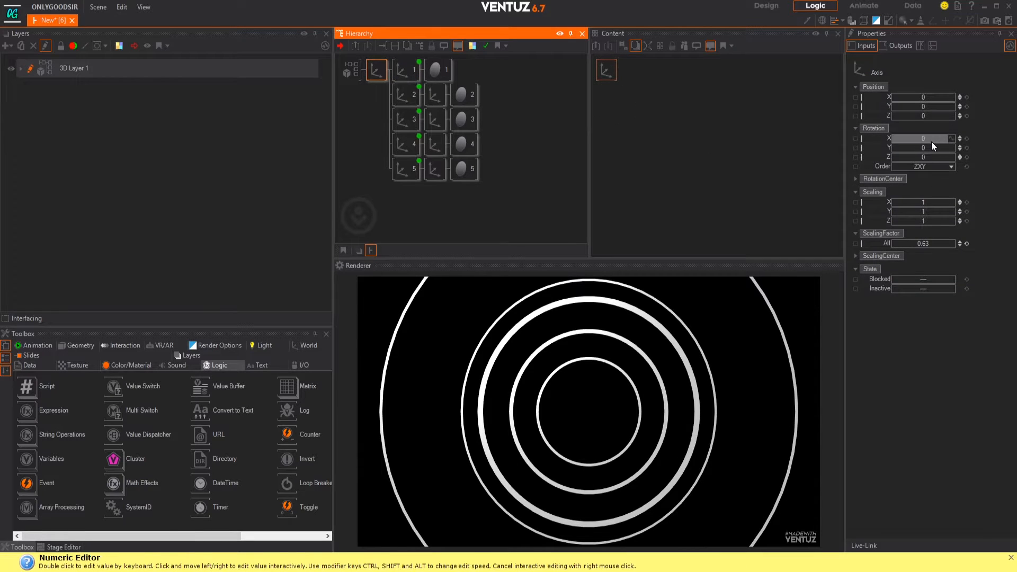
left_click_drag(931, 139, 948, 143)
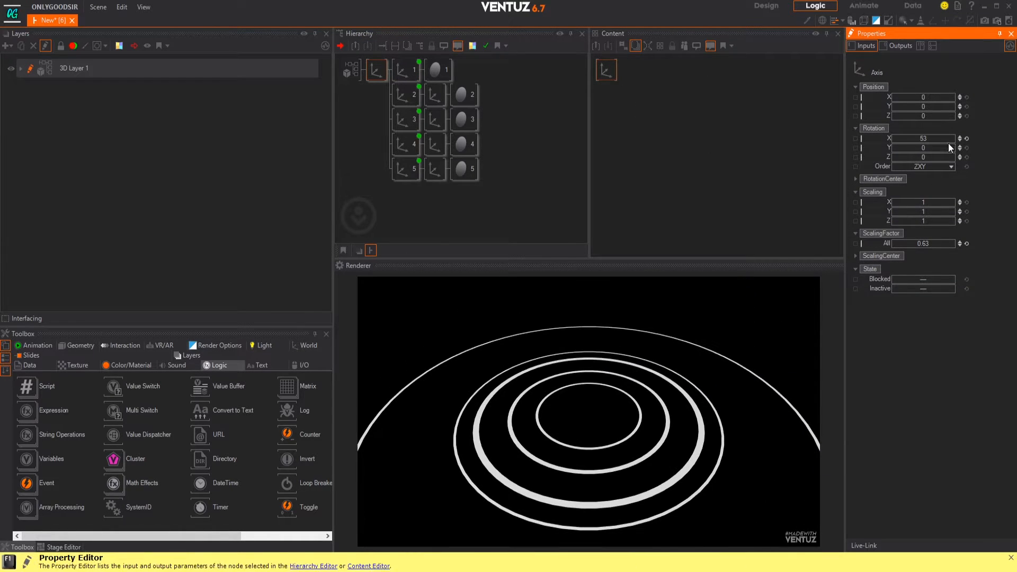
left_click(414, 96)
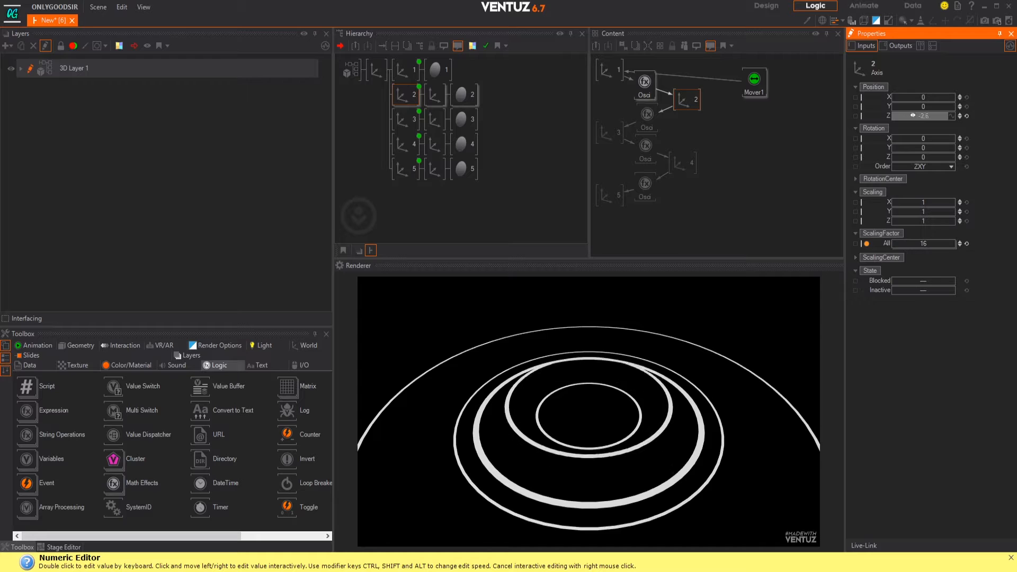
left_click(401, 141)
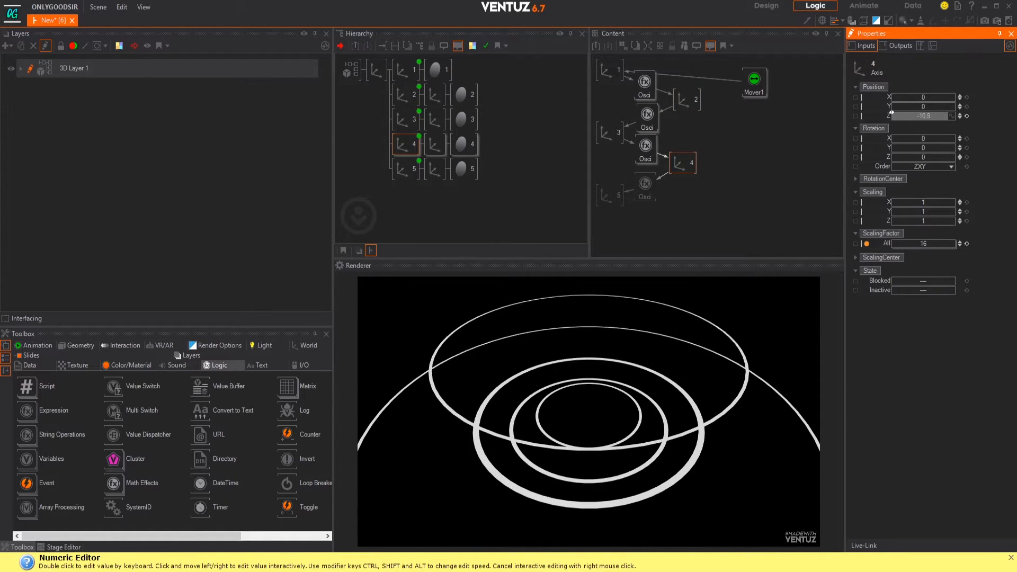
left_click(404, 168)
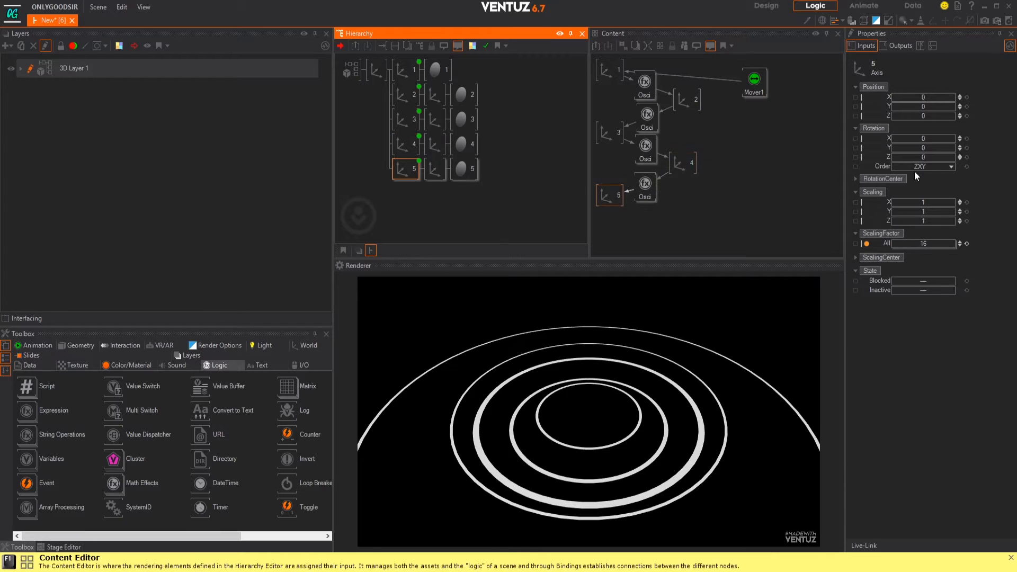
left_click(922, 116)
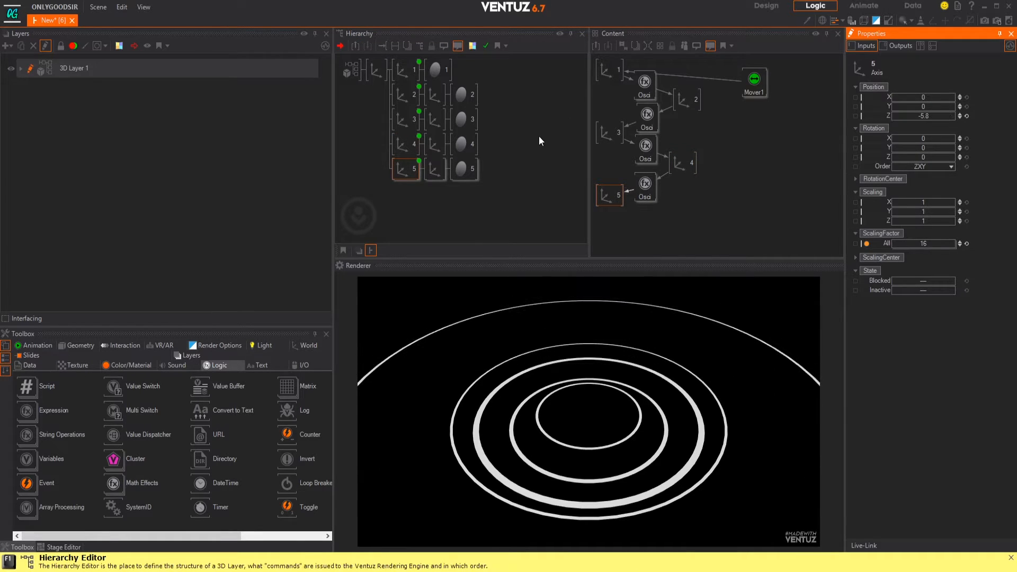
- Reset the parent axis's X rotation and nudge the Mover to test the animation with the depth-offset rings
left_click(371, 68)
left_click(966, 136)
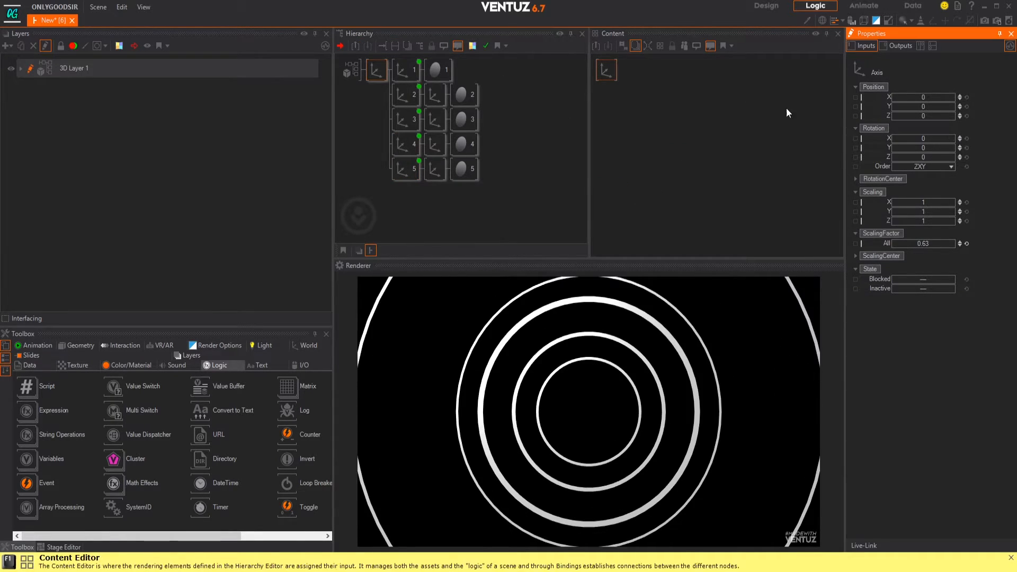
left_click(415, 71)
left_click(754, 81)
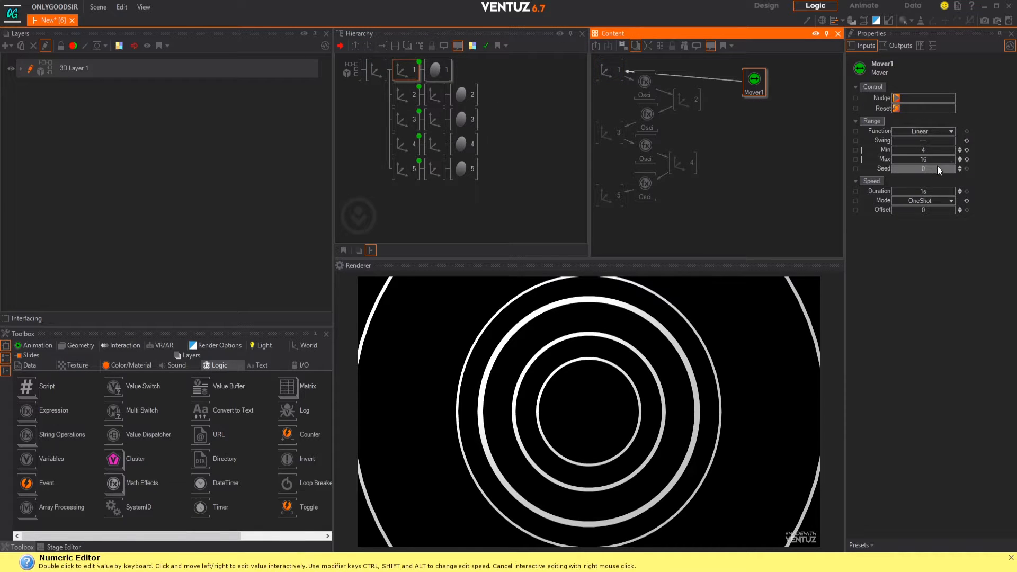
left_click(897, 99)
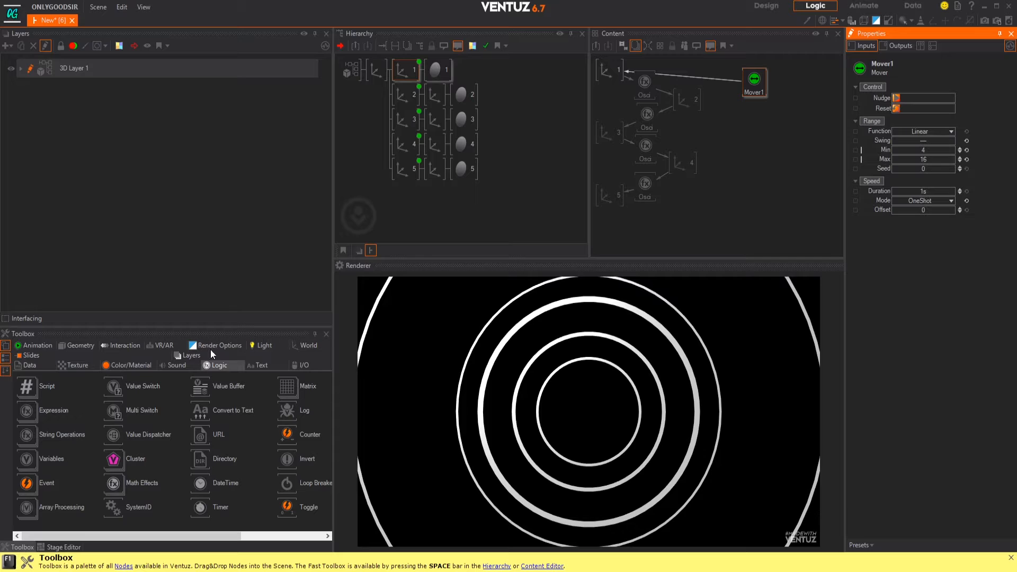
- Insert a Color Solid material in the hierarchy between the parent axis and the five ring branches
left_click(213, 347)
left_click(113, 345)
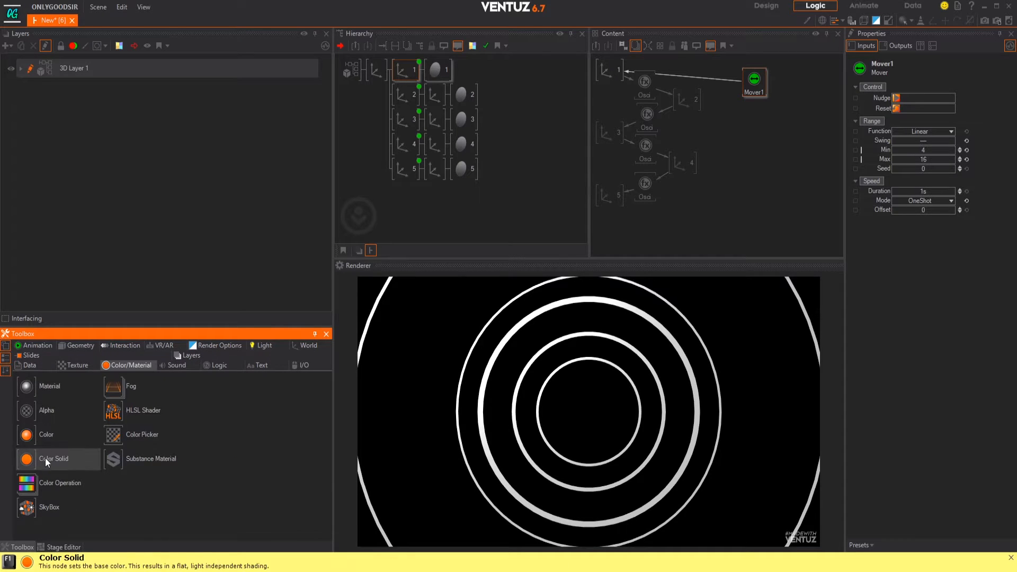
left_click_drag(392, 74, 392, 74)
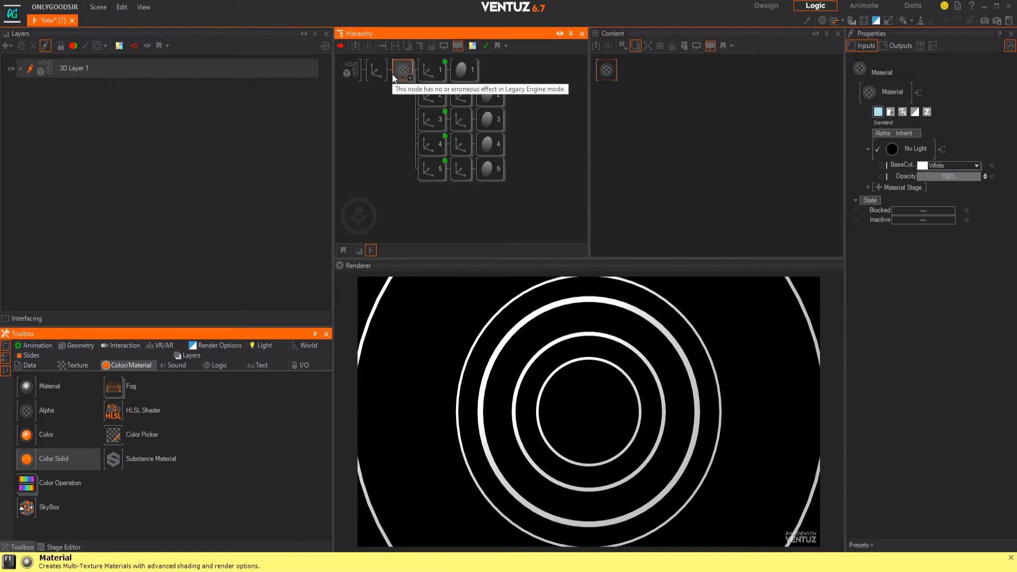
- Set the material's draw mode to Sprites and reduce the sprite Scale to 0.009
left_click(902, 112)
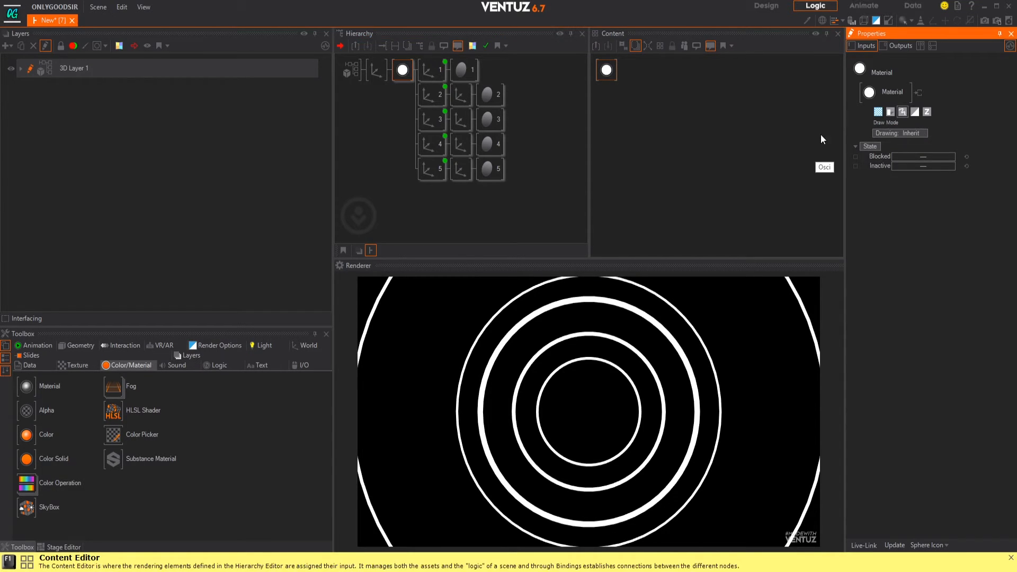
left_click(918, 133)
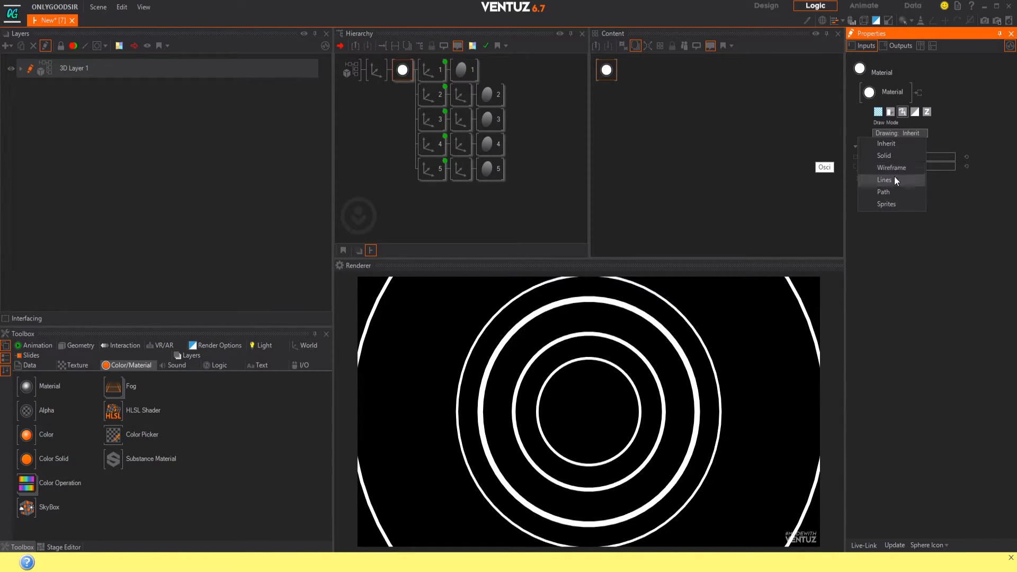
left_click(892, 205)
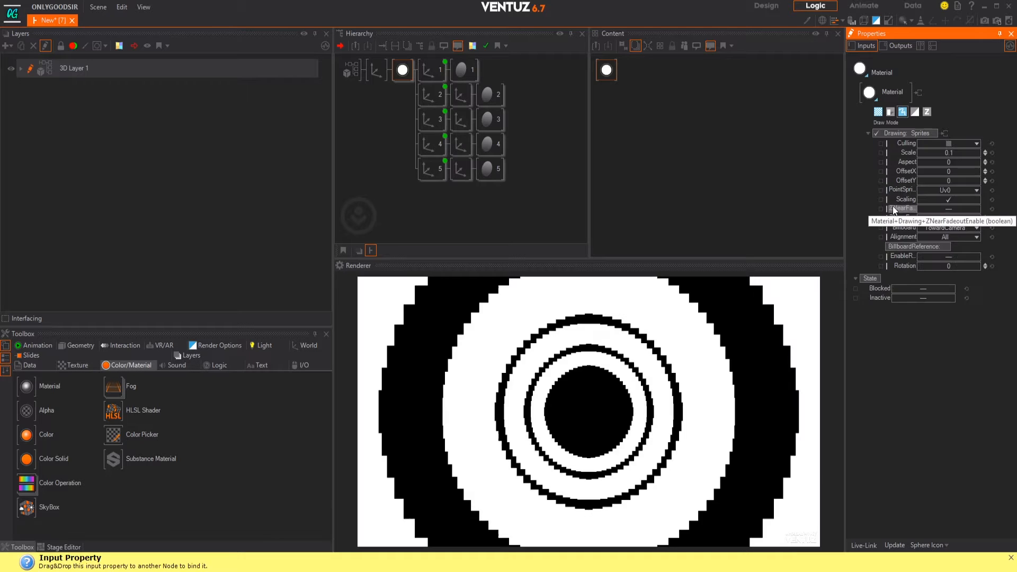
left_click(949, 143)
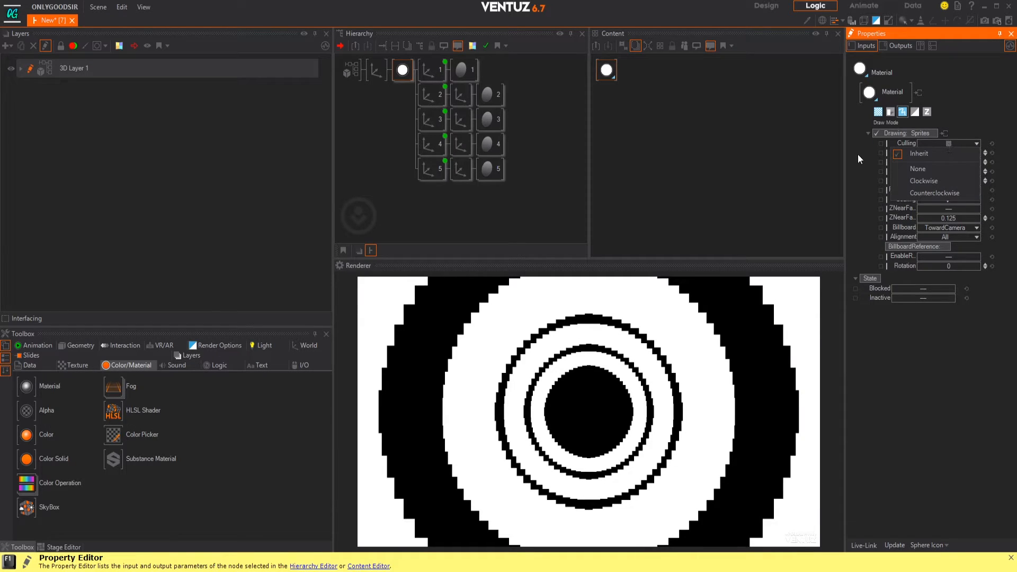
left_click(953, 153)
left_click_drag(951, 153, 919, 154)
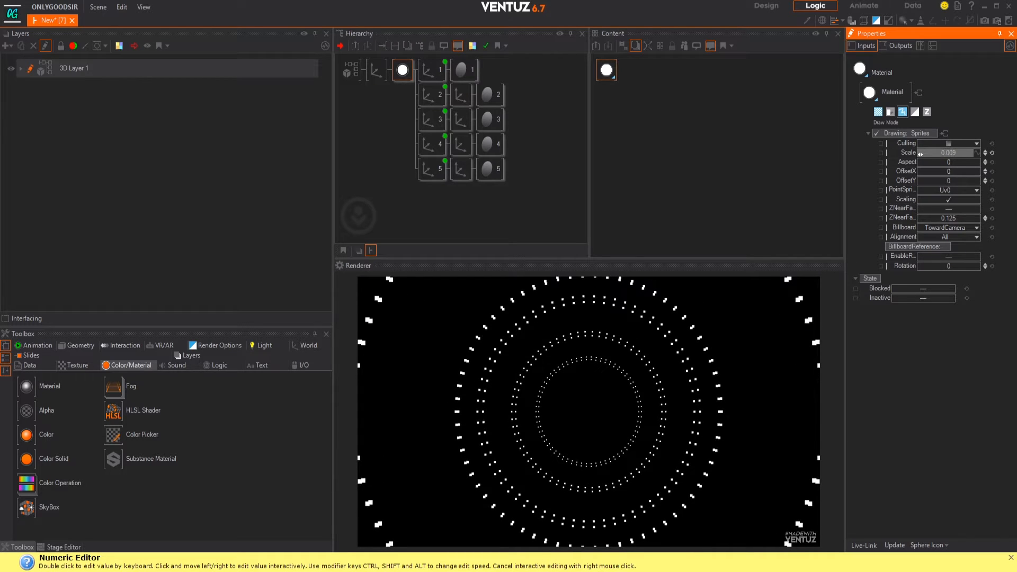
- Nudge the Mover attached to axis 1 twice to examine the spring animation on the sprite rings
left_click(442, 81)
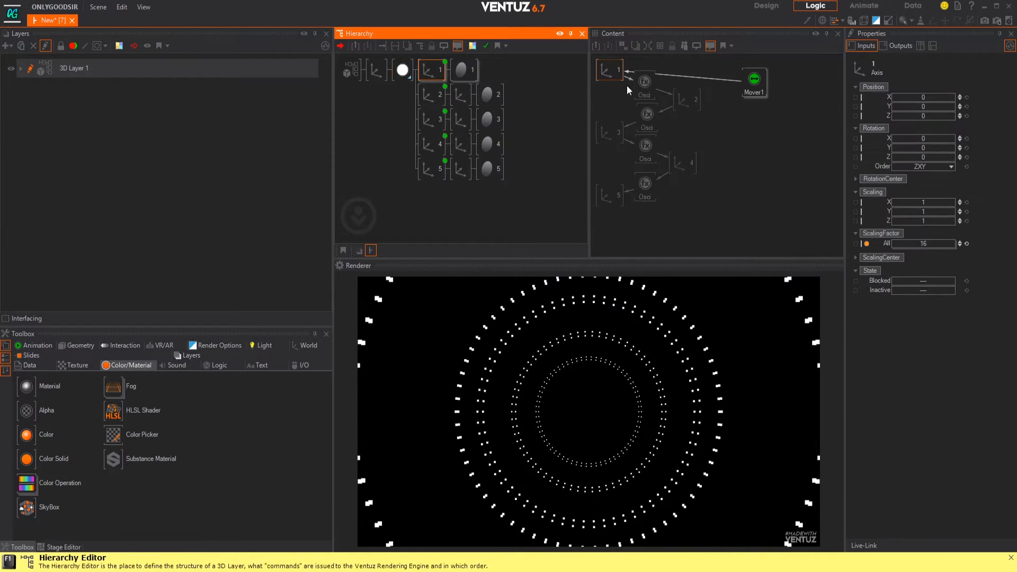
left_click(755, 80)
left_click(896, 99)
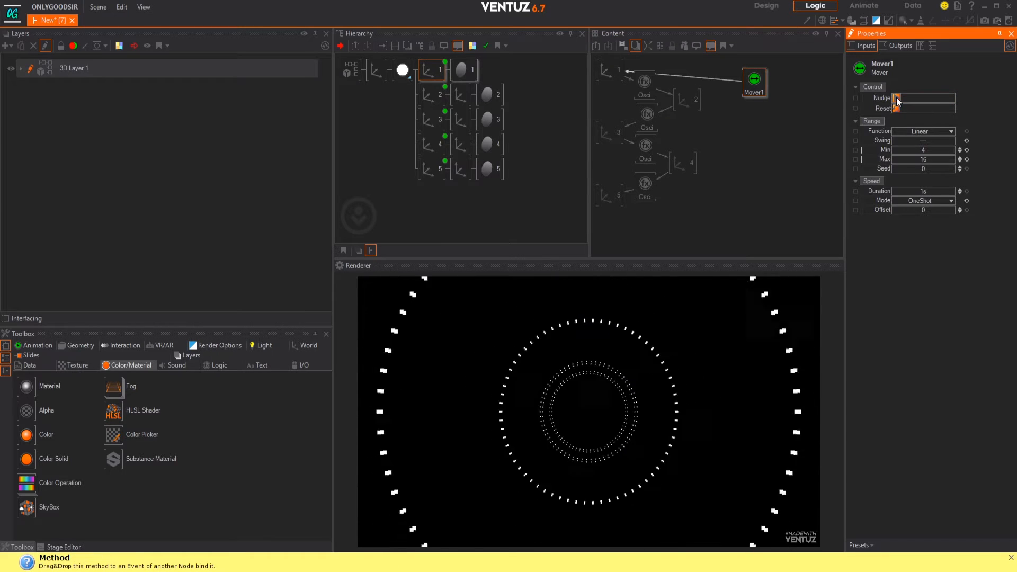
left_click(896, 99)
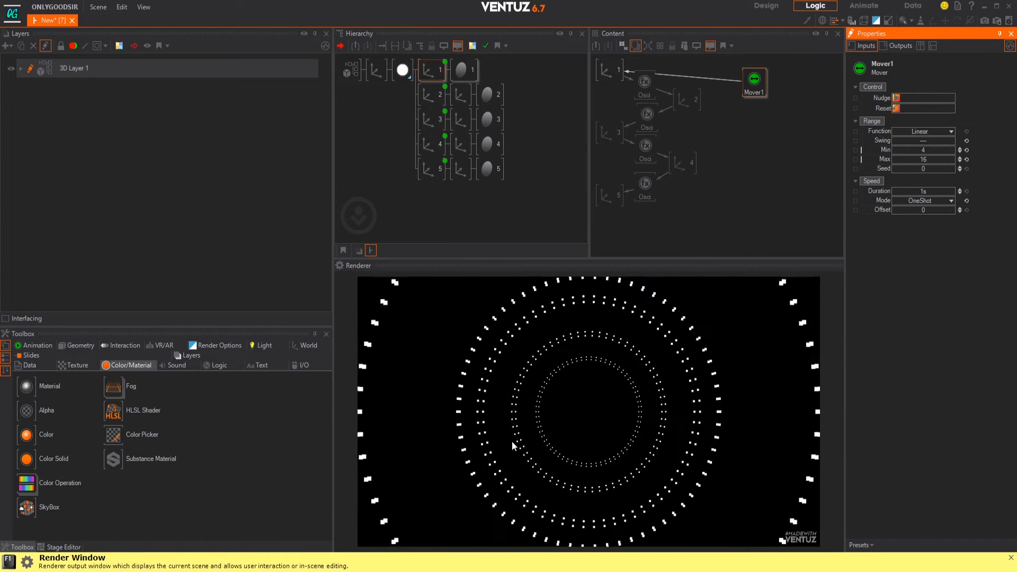
- Set the second tessellation value of all five circle renderers to 1, reducing the rings to triangles
left_click(470, 80)
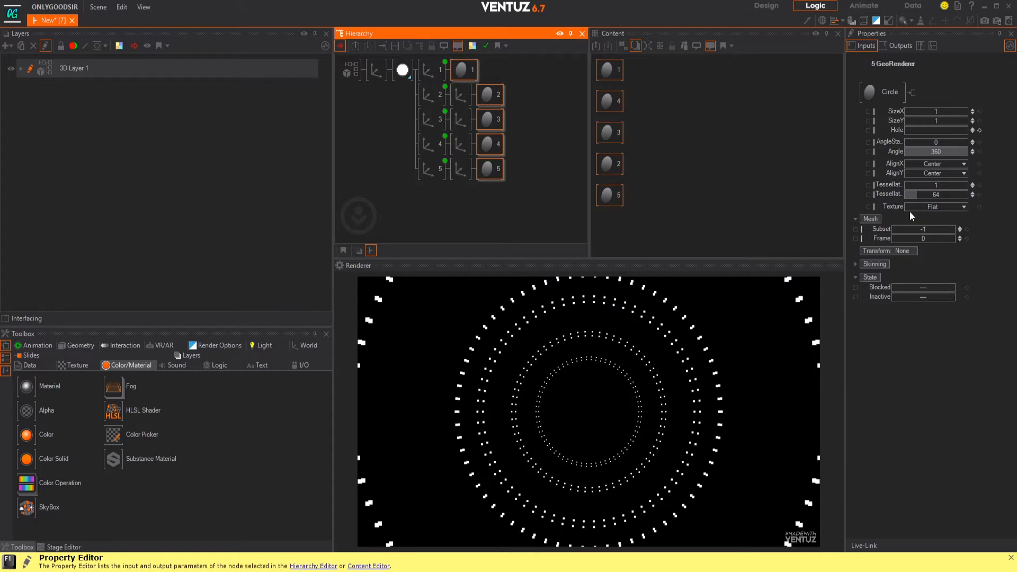
left_click_drag(953, 151, 904, 154)
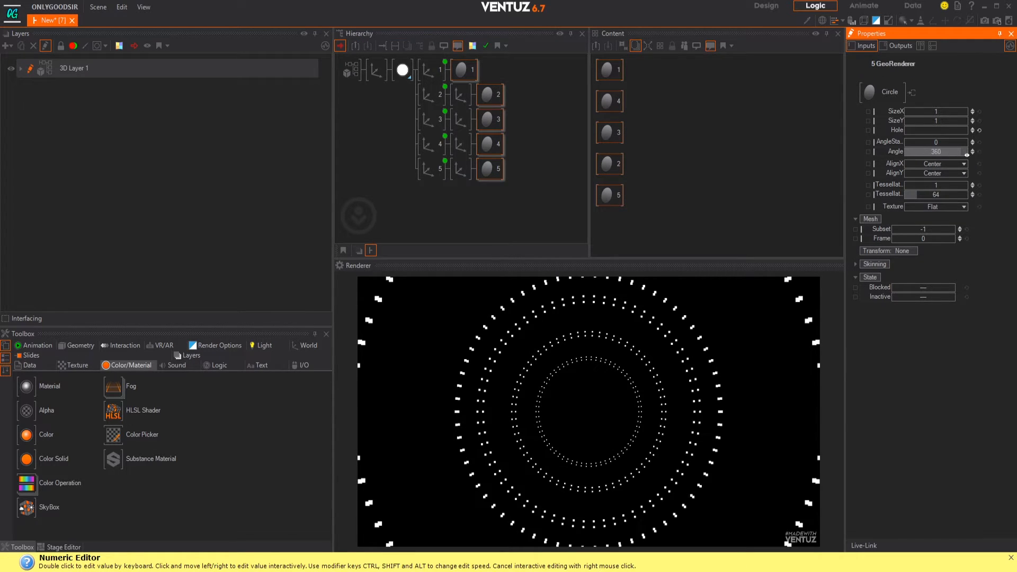
left_click_drag(967, 154, 905, 151)
left_click_drag(929, 194, 918, 196)
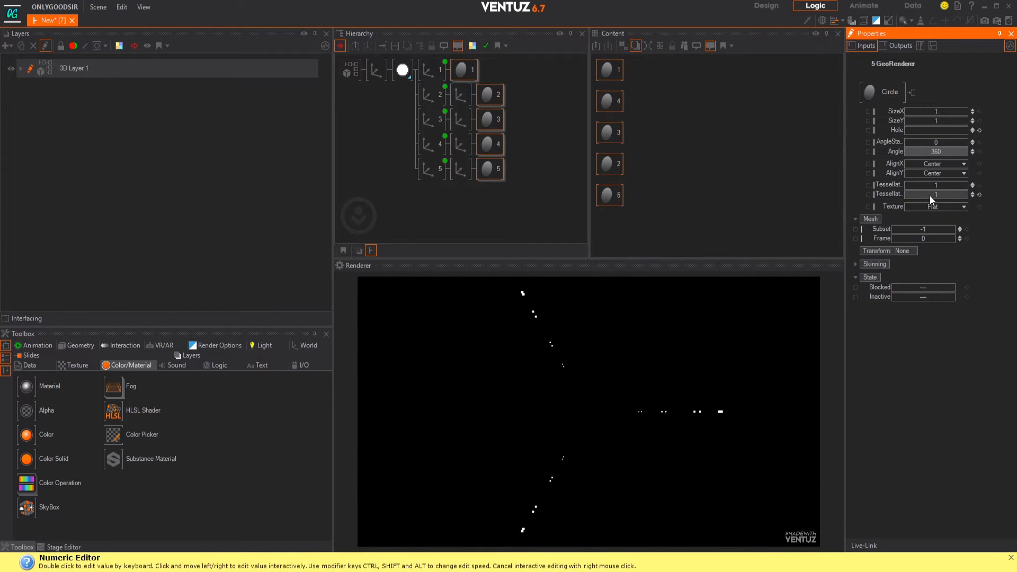
- Nudge the Mover attached to axis 1 to examine the animation with the minimally tessellated sprites
left_click(425, 74)
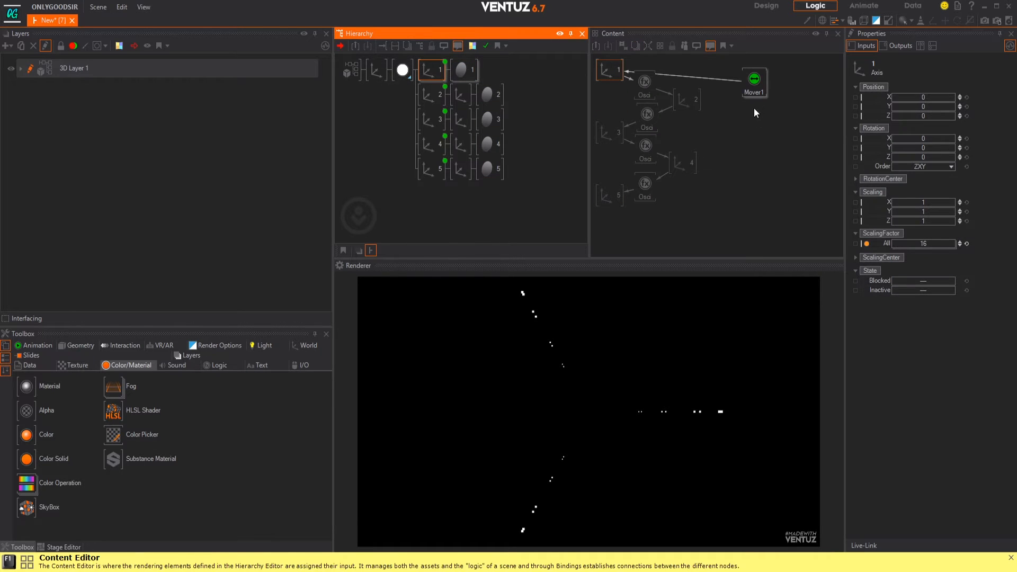
left_click(753, 80)
left_click(897, 98)
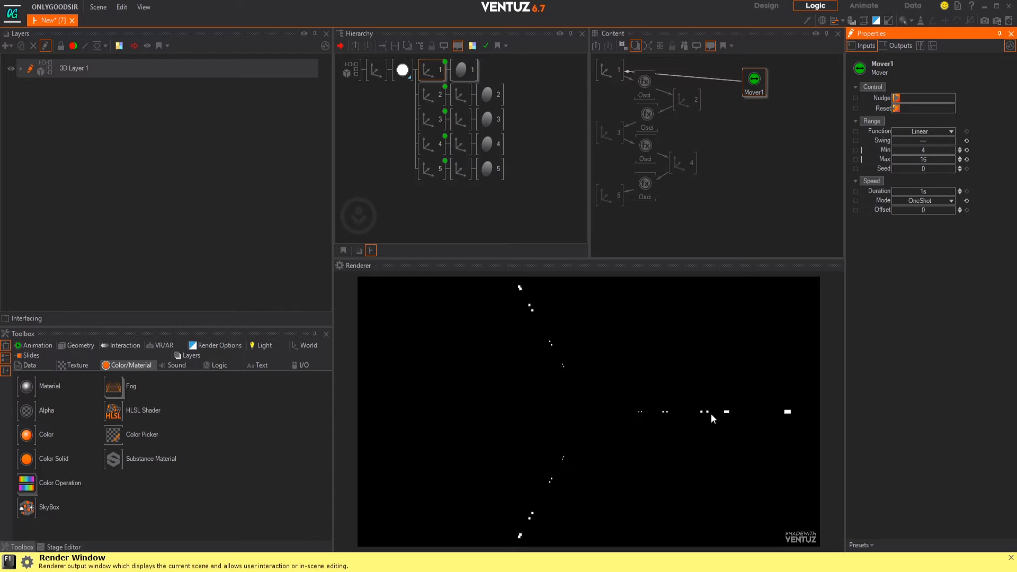
- Increase the material's sprite Scale to 0.0597 and nudge the Mover twice to test the larger sprites
left_click(402, 71)
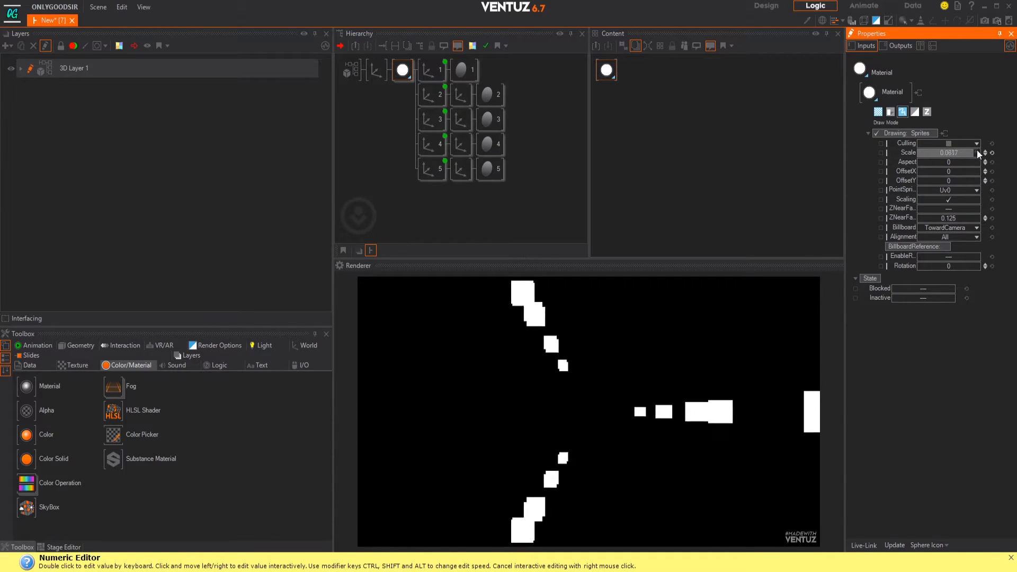
left_click(430, 70)
left_click(754, 82)
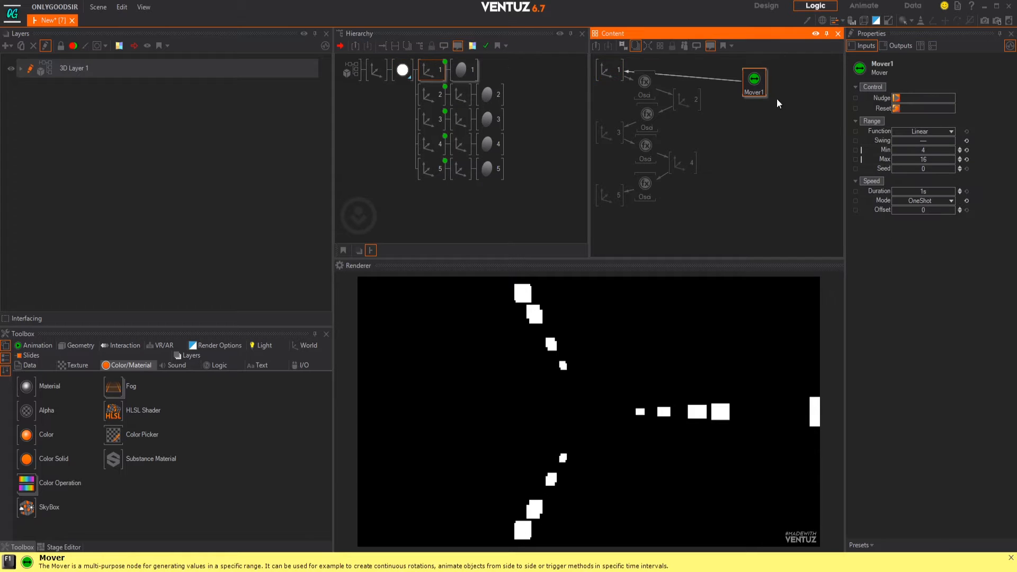
left_click(898, 98)
left_click(898, 96)
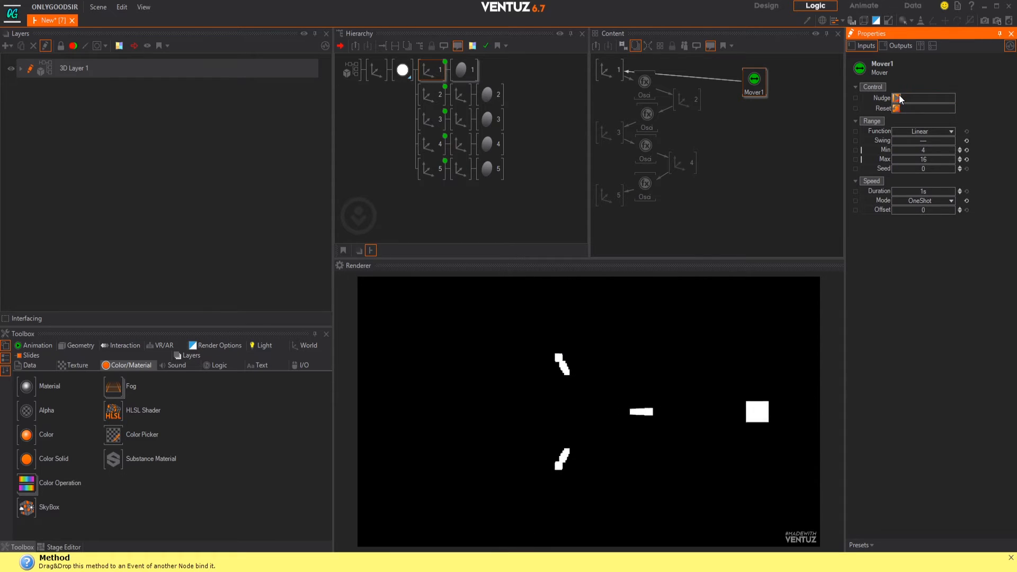
- Change the material's draw mode to Lines, with a Width of 0.0022 and an absolute line length of 0.33
left_click(462, 69)
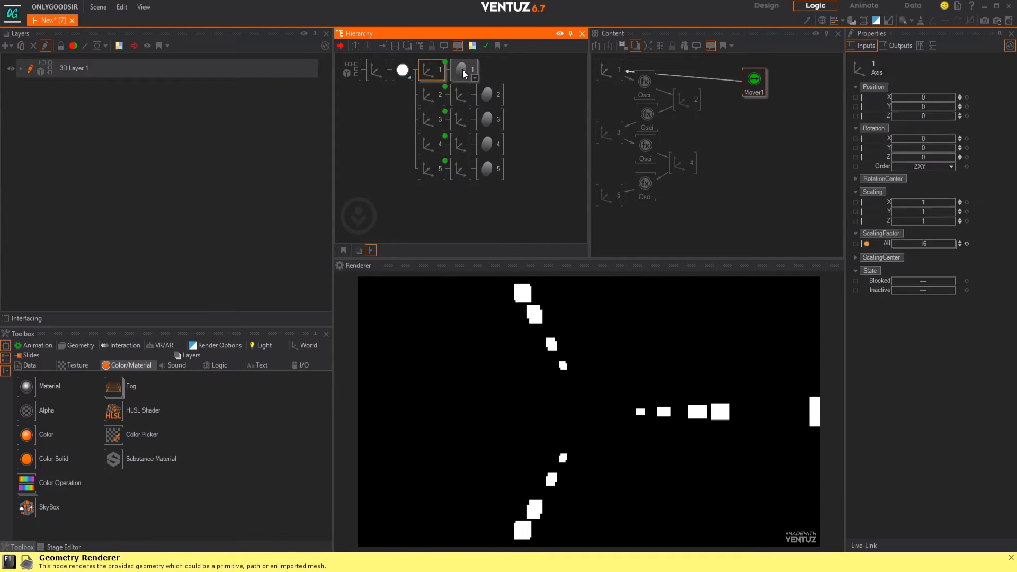
left_click(485, 97, "ctrl")
left_click(403, 69)
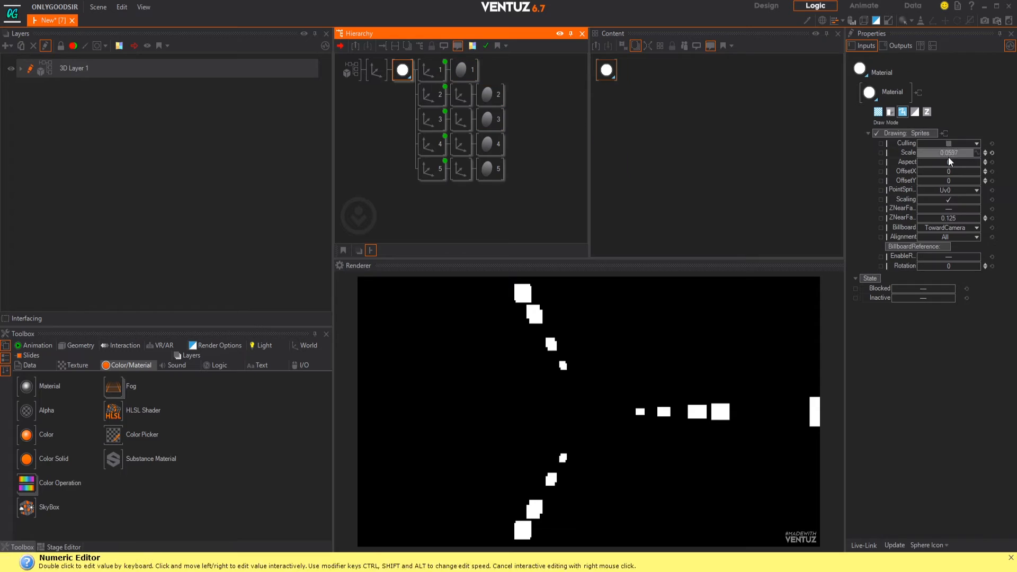
left_click(929, 133)
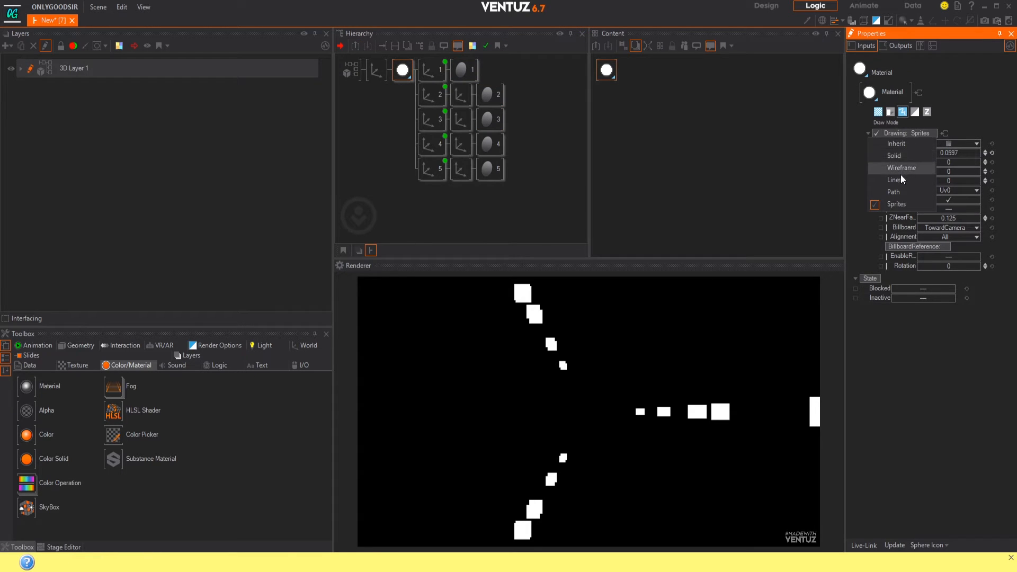
left_click(901, 179)
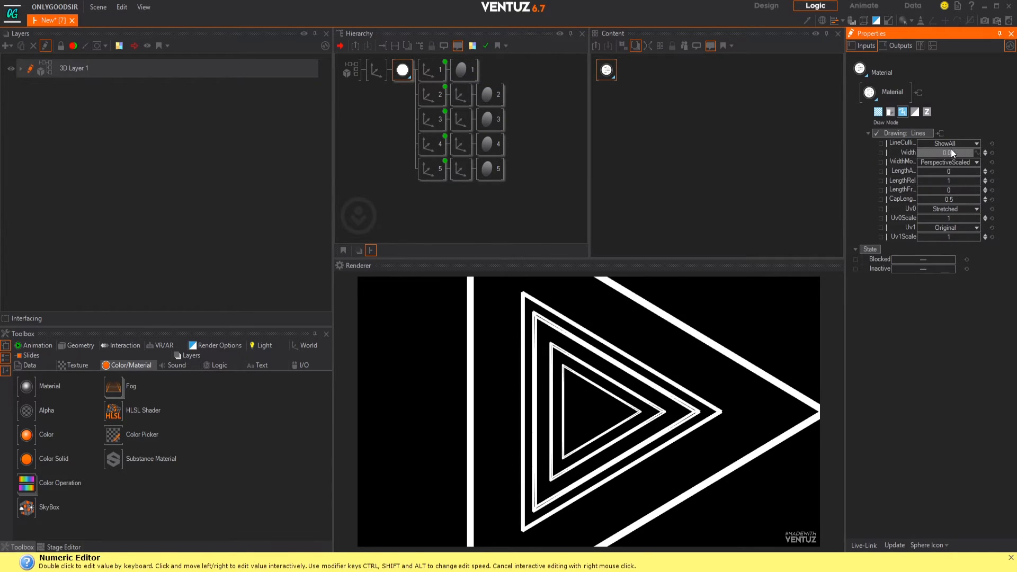
left_click_drag(952, 155, 979, 170)
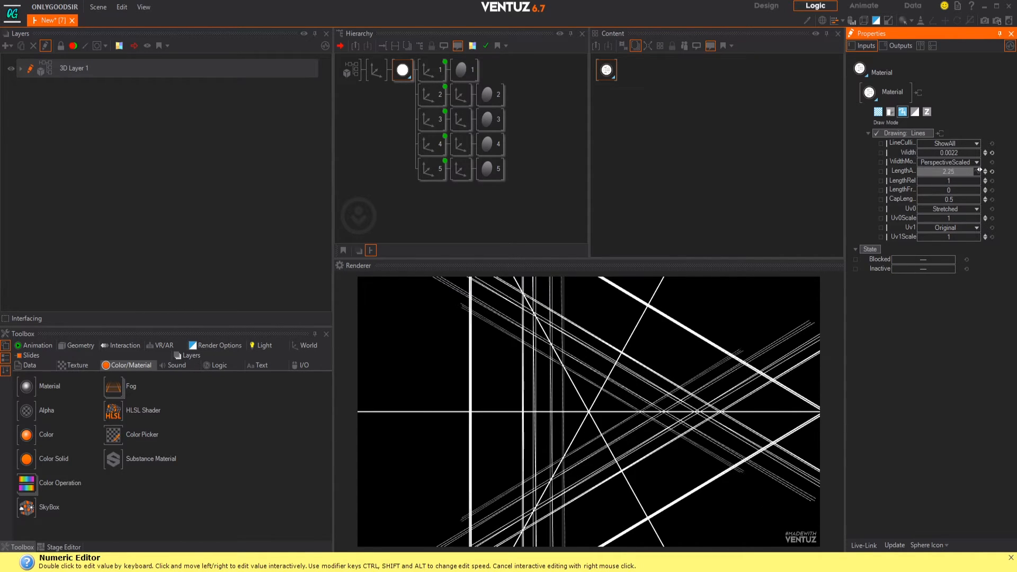
left_click_drag(917, 170, 937, 170)
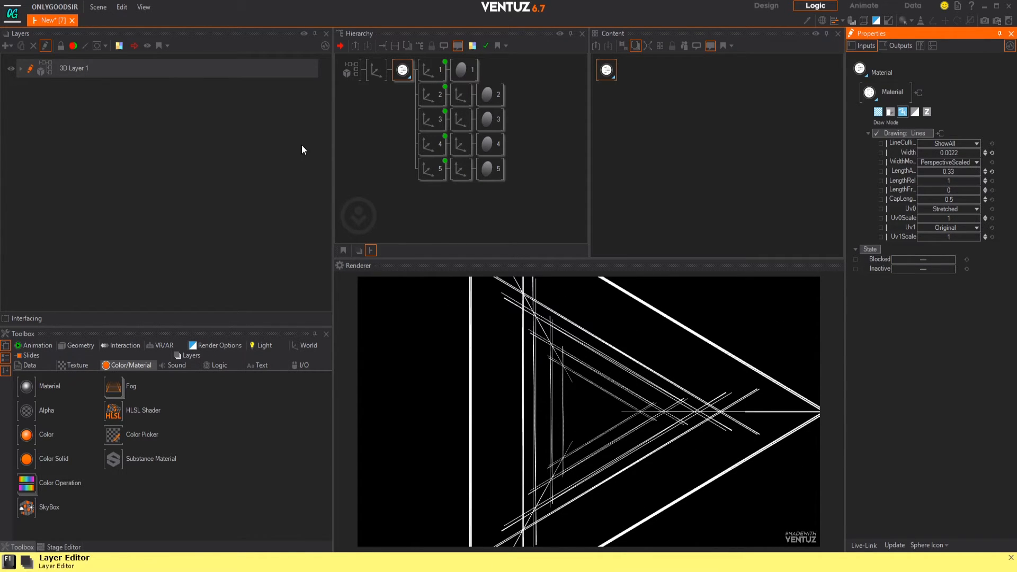
- Nudge the Mover attached to axis 1 to examine the animation drawn as extended lines
left_click(432, 69)
left_click(754, 80)
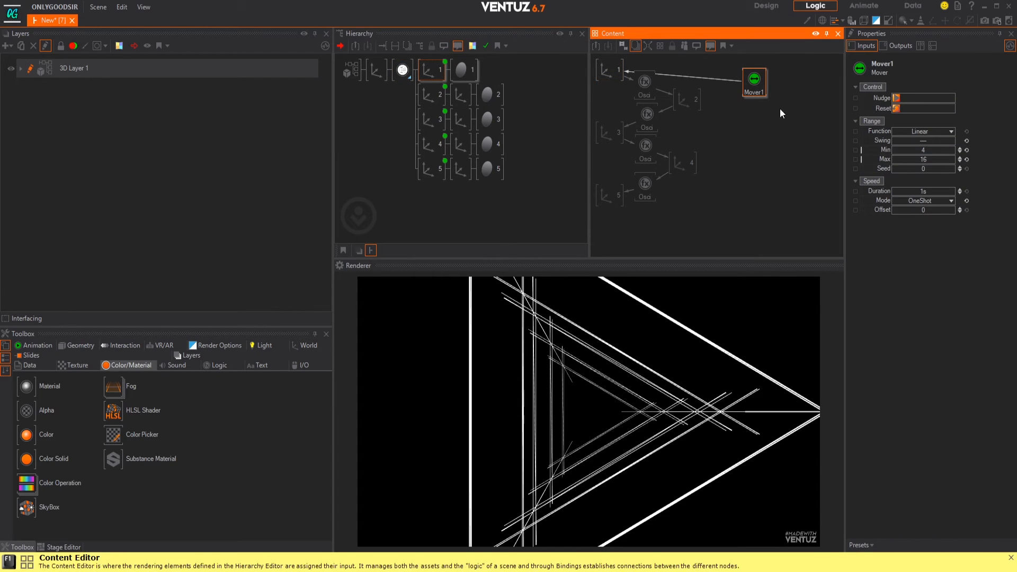
left_click(896, 97)
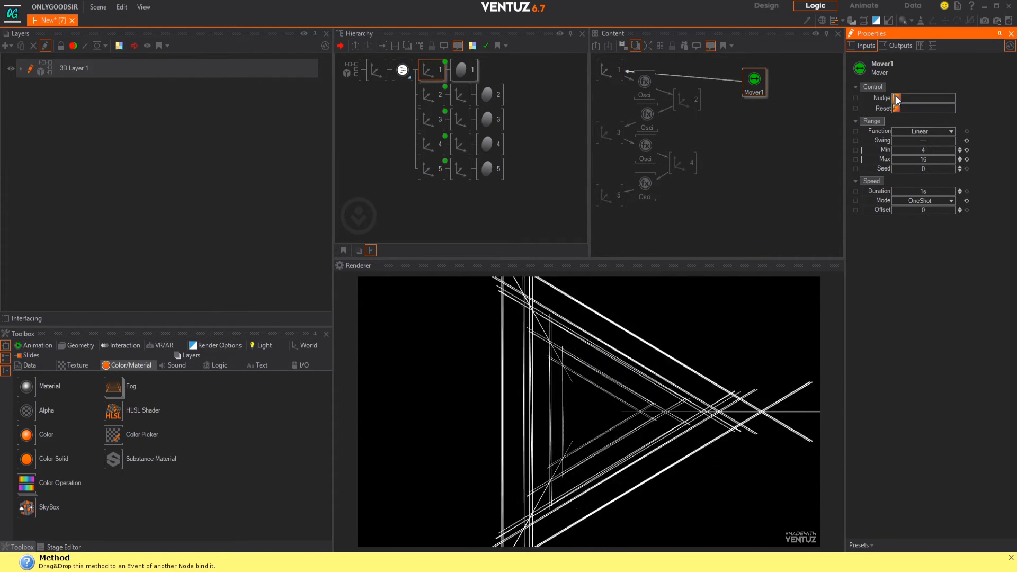
- Set the Z rotation of axis 1 to -65 and of axis 3 to -66
left_click(609, 70)
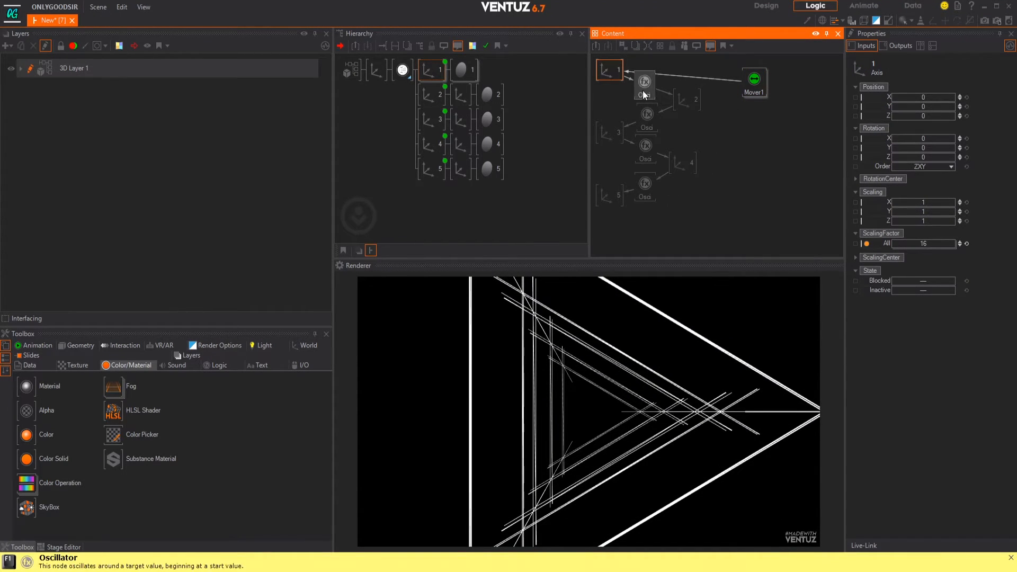
left_click_drag(600, 65, 615, 47)
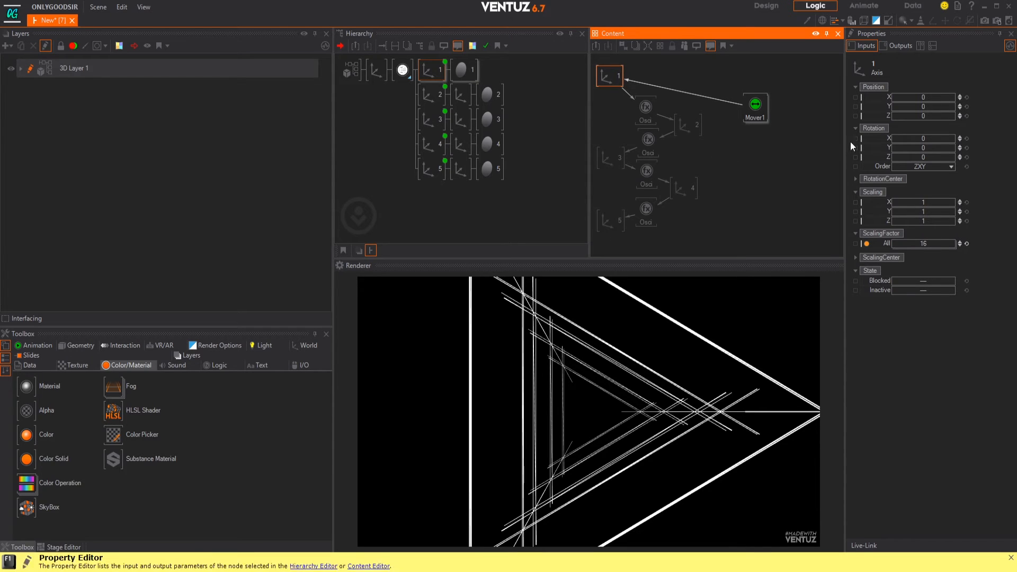
left_click_drag(922, 158, 914, 154)
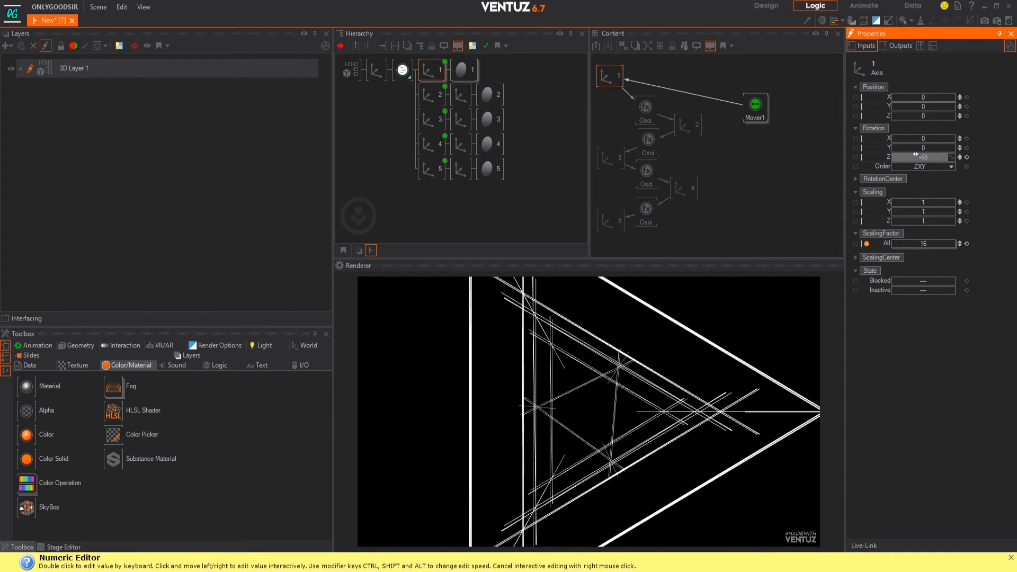
left_click(608, 157)
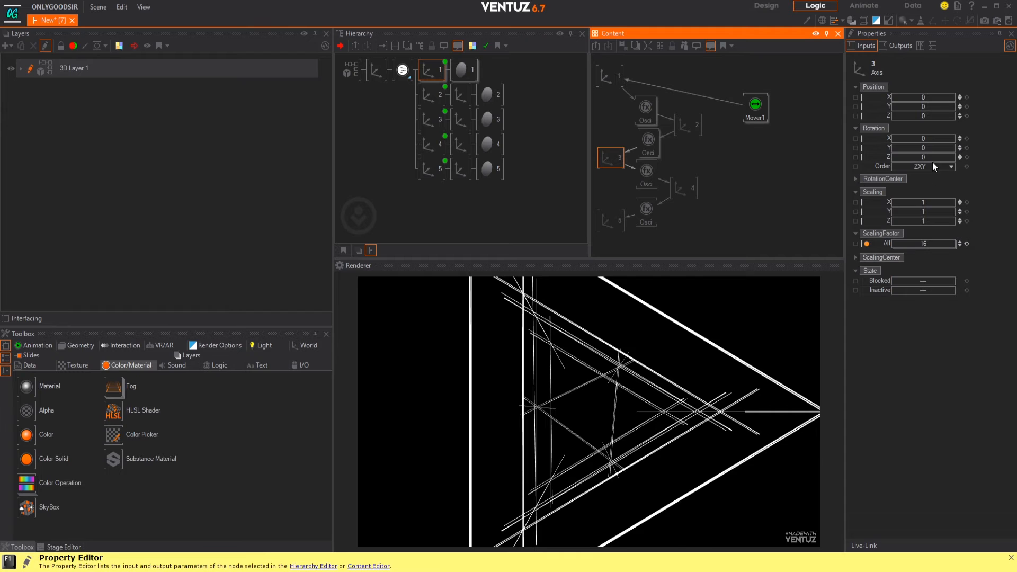
left_click_drag(932, 160, 882, 160)
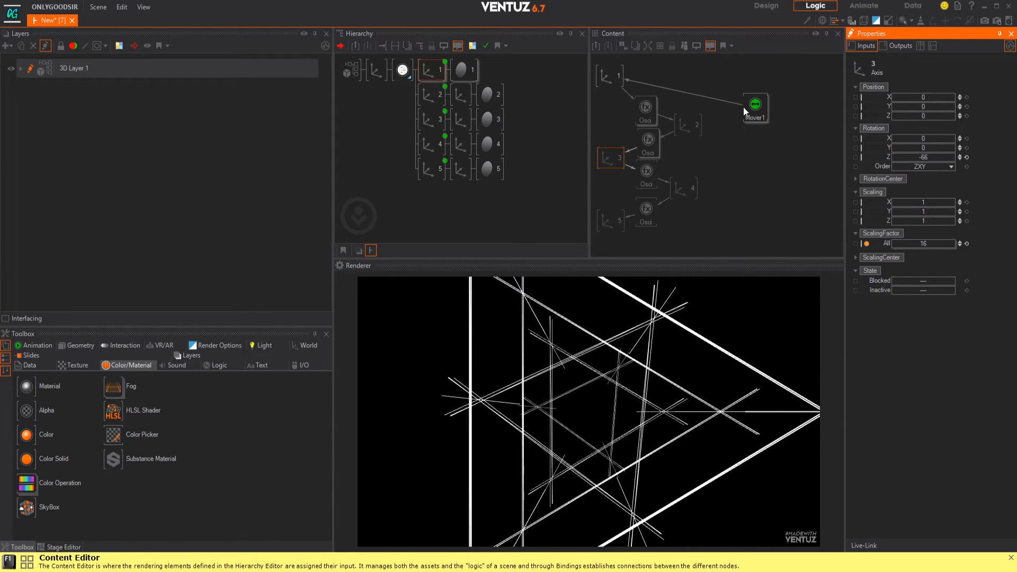
- Nudge the Mover twice to examine the animation with the rotated triangles
left_click(756, 113)
left_click(897, 99)
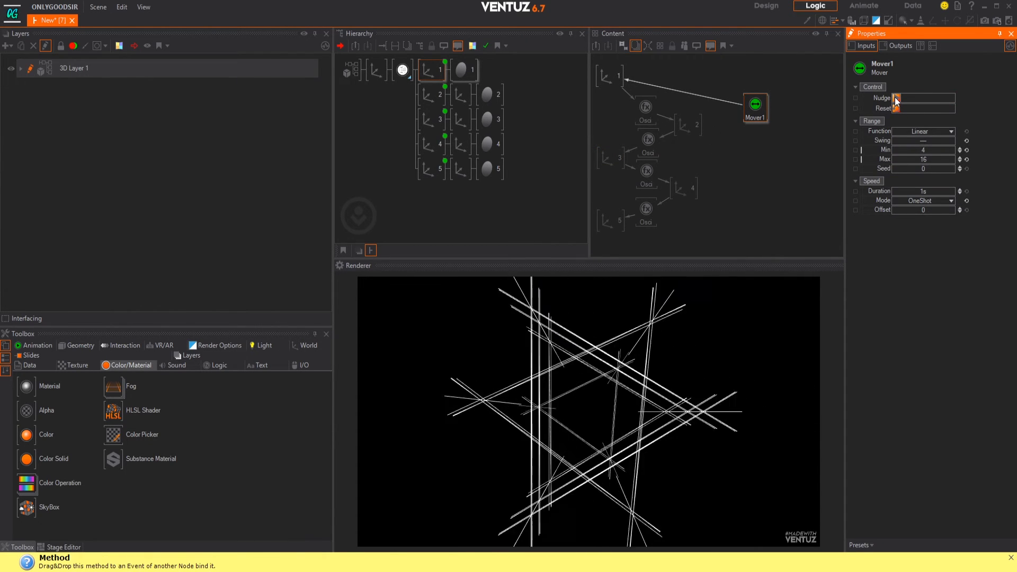
left_click(896, 100)
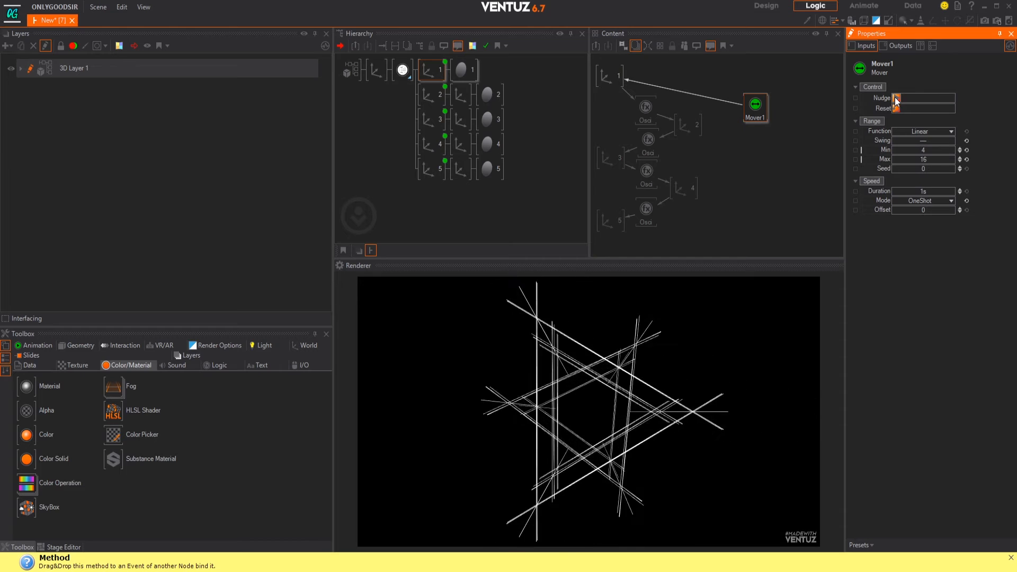
- Reset the second tessellation value of all five circle renderers to its default of 64
left_click(433, 73)
left_click(434, 93, "ctrl")
left_click(465, 71)
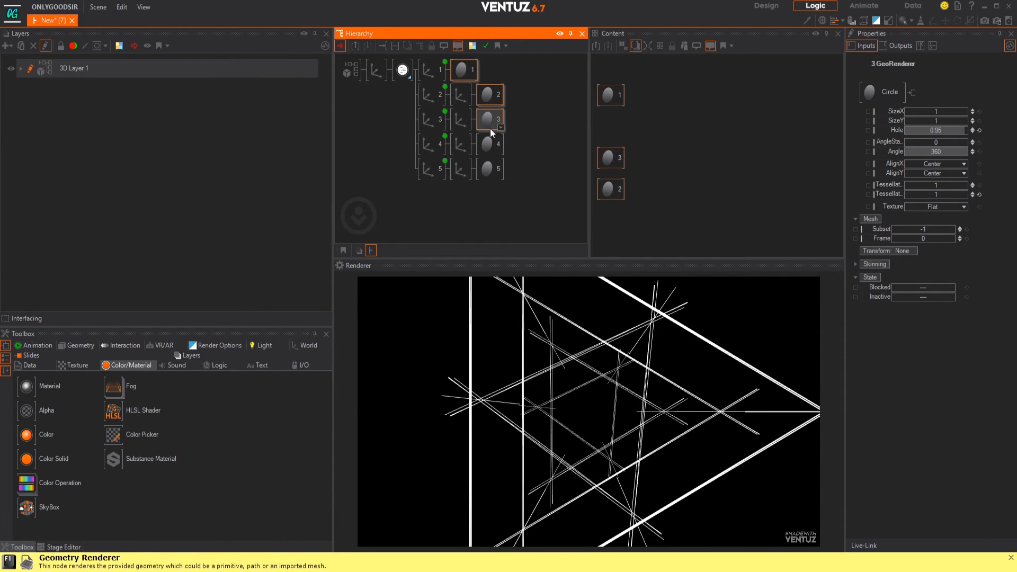
left_click(489, 166, "ctrl")
left_click_drag(662, 77, 613, 237)
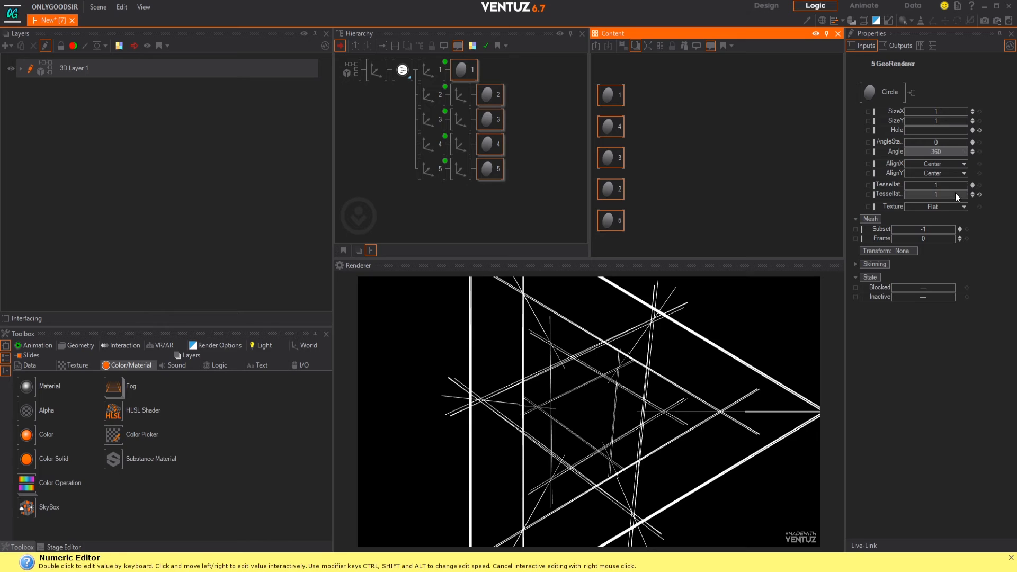
left_click(980, 194)
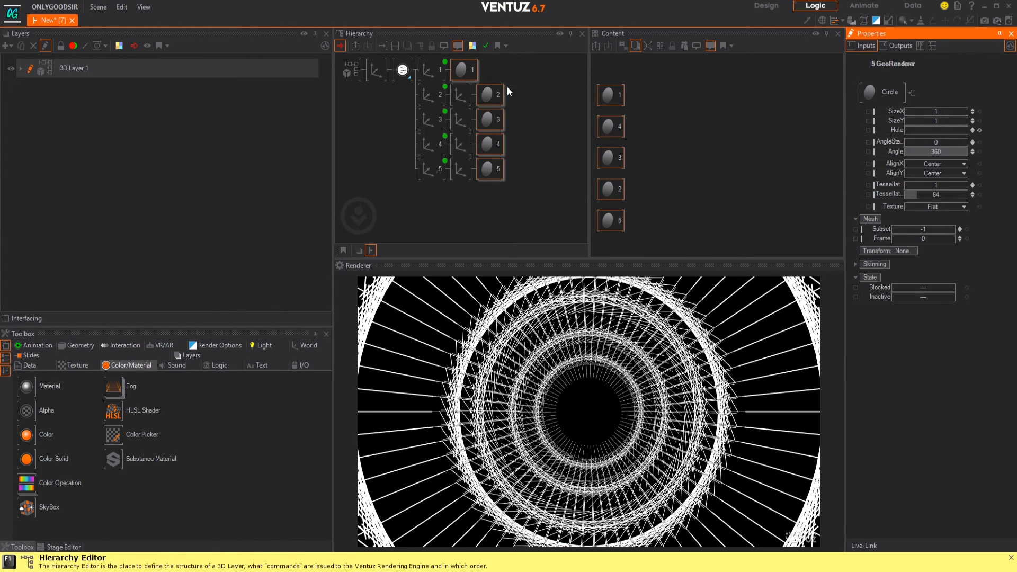
- Set the parent axis's Z scaling to 1.8 and lower the line material's Opacity to about 37.6%
left_click(381, 73)
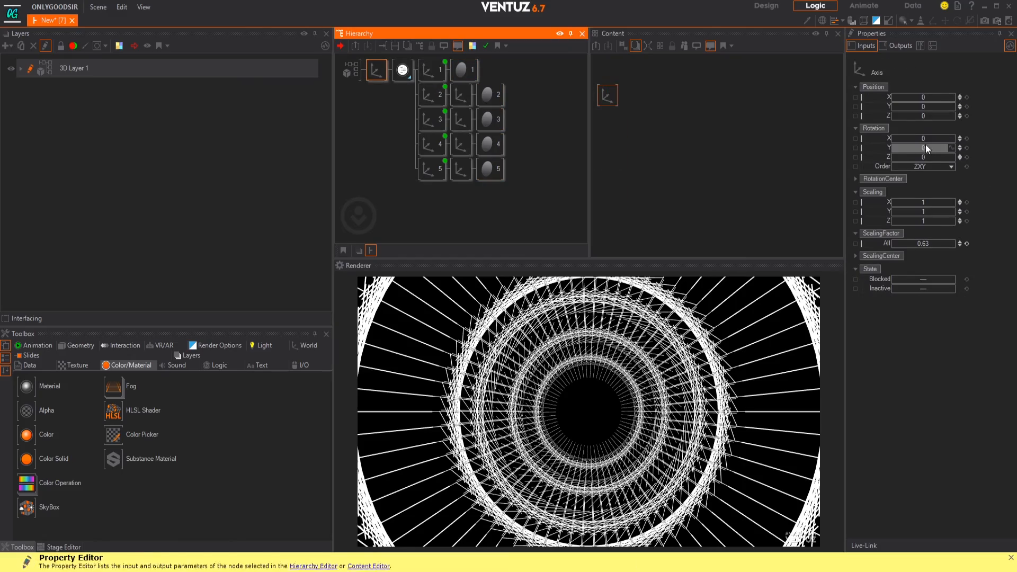
left_click_drag(929, 221, 899, 223)
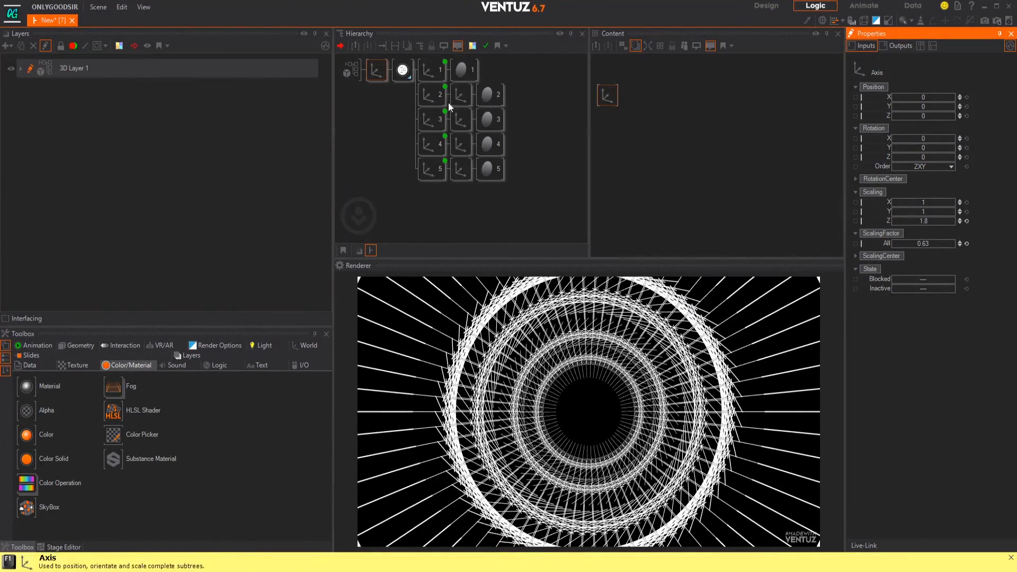
left_click(401, 72)
left_click(880, 113)
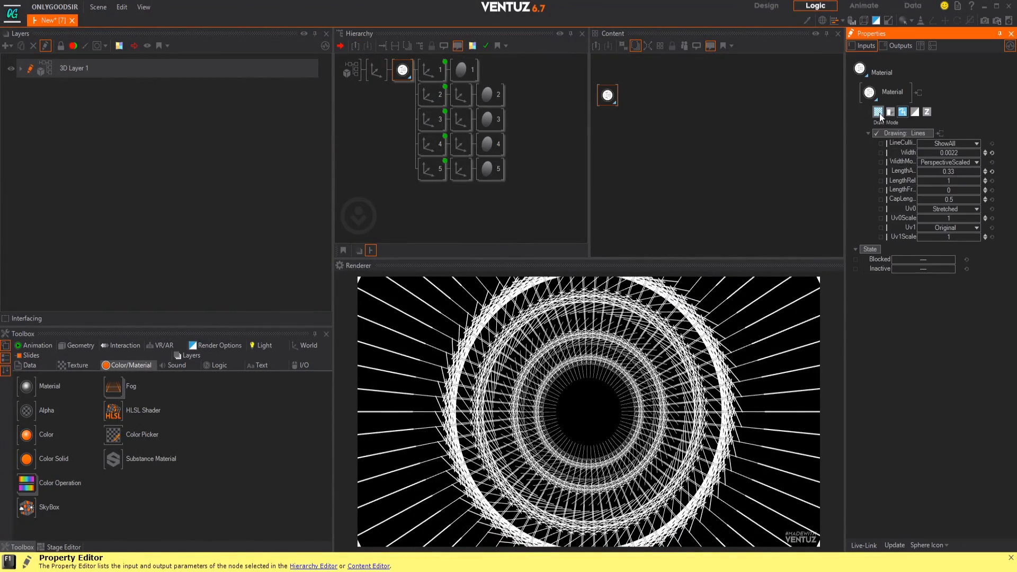
left_click_drag(961, 173, 901, 176)
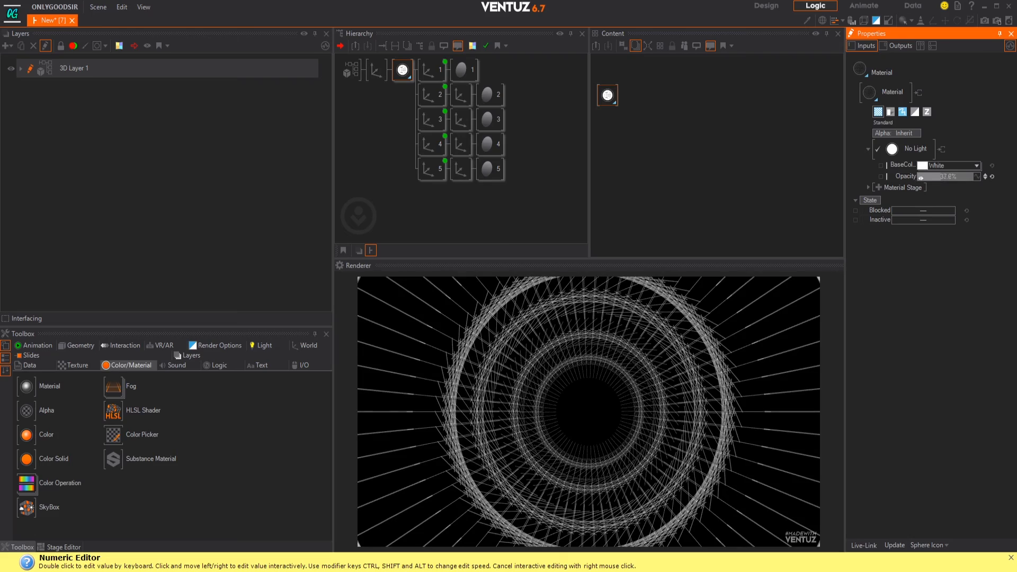
- Nudge the Mover three times to examine the spring animation on the semi-transparent line rings
left_click(429, 69)
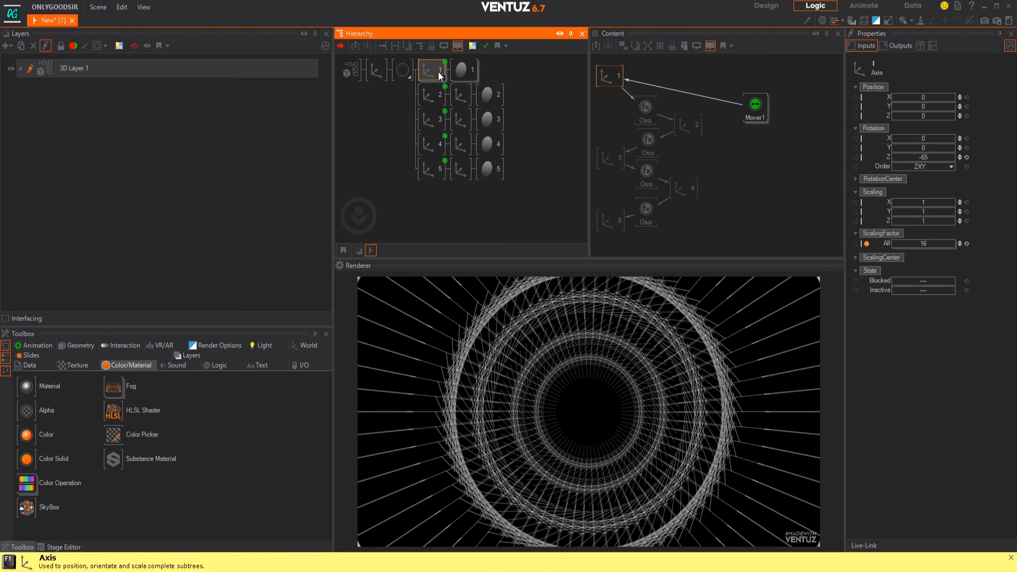
left_click(755, 106)
left_click(896, 98)
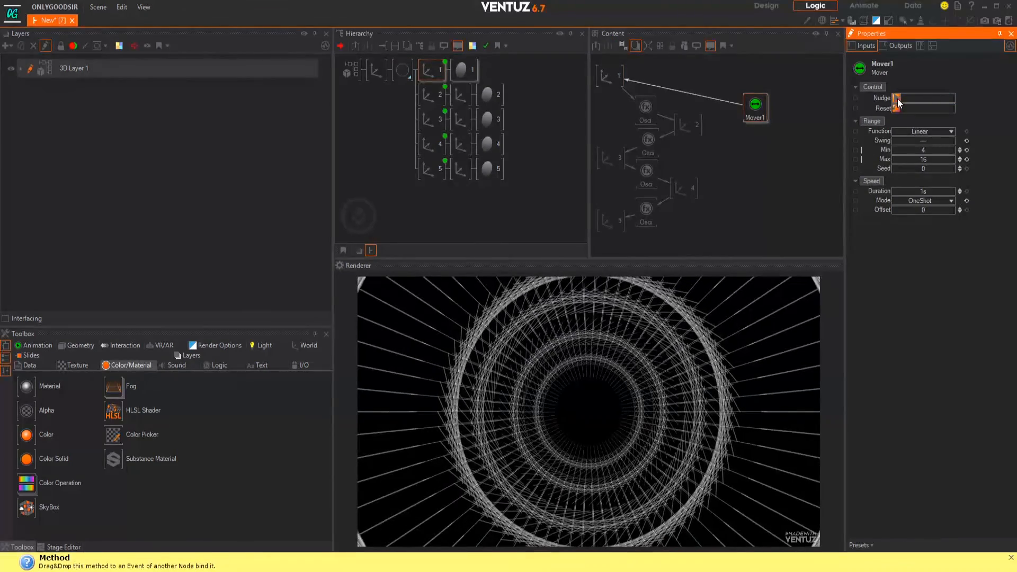
left_click(897, 98)
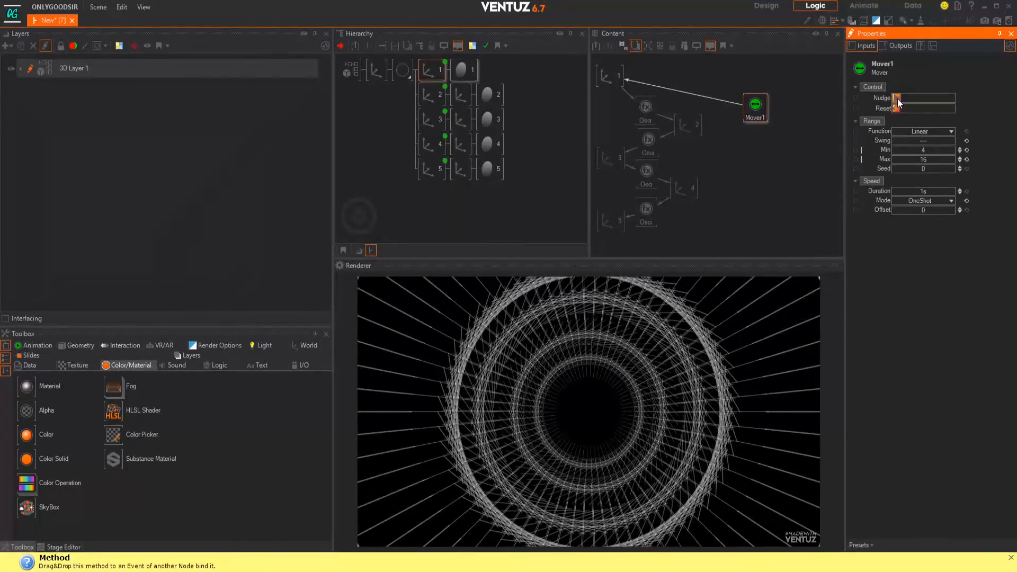
left_click(899, 97)
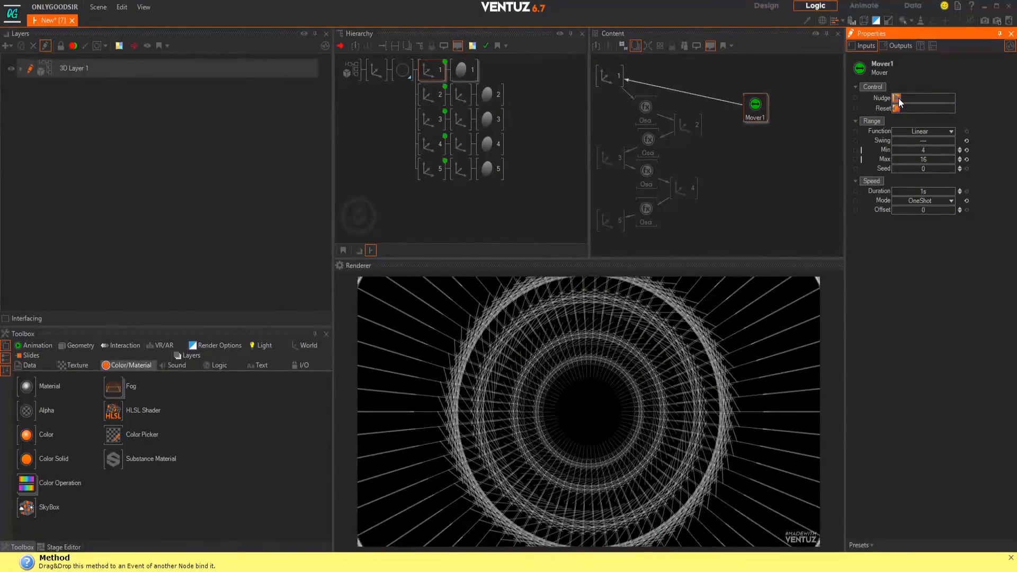